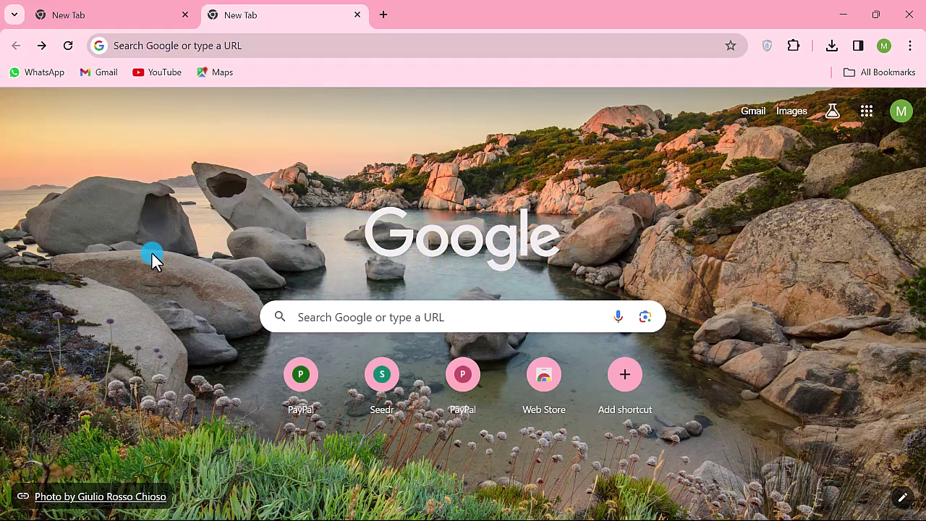
- Search Google for 'office deployment tool', fixing a typo in the query
{"action": "left_click", "coordinate": [313, 314]}
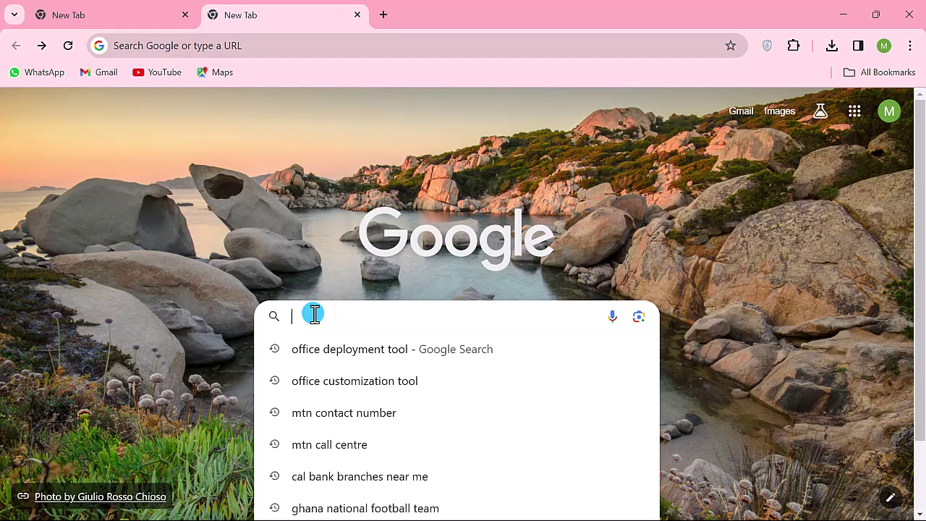
{"action": "type", "text": "officed"}
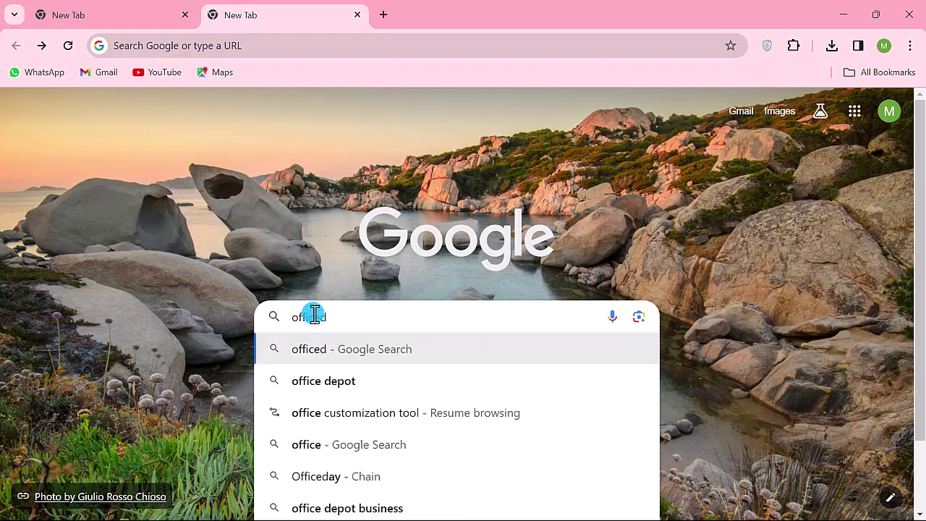
{"action": "key", "text": "BackSpace"}
{"action": "type", "text": "depl"}
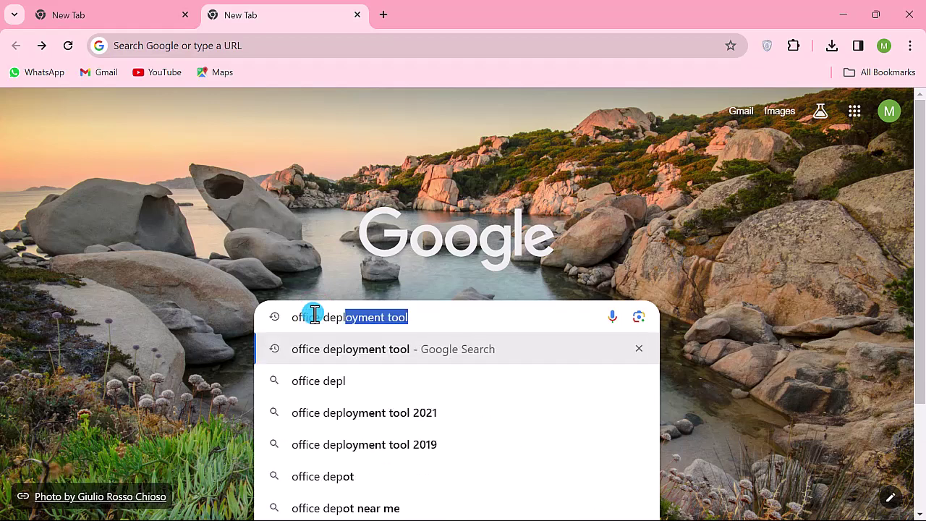
{"action": "type", "text": "oyment tool"}
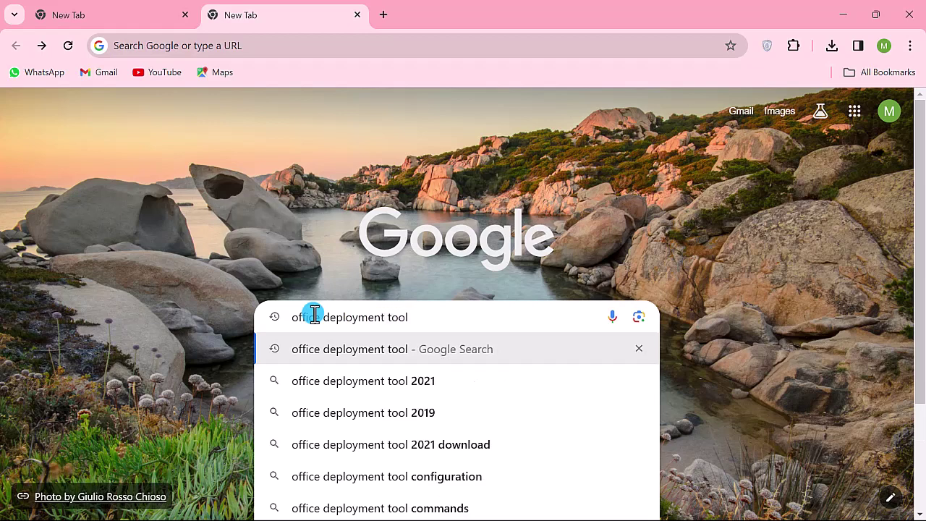
{"action": "key", "text": "Return"}
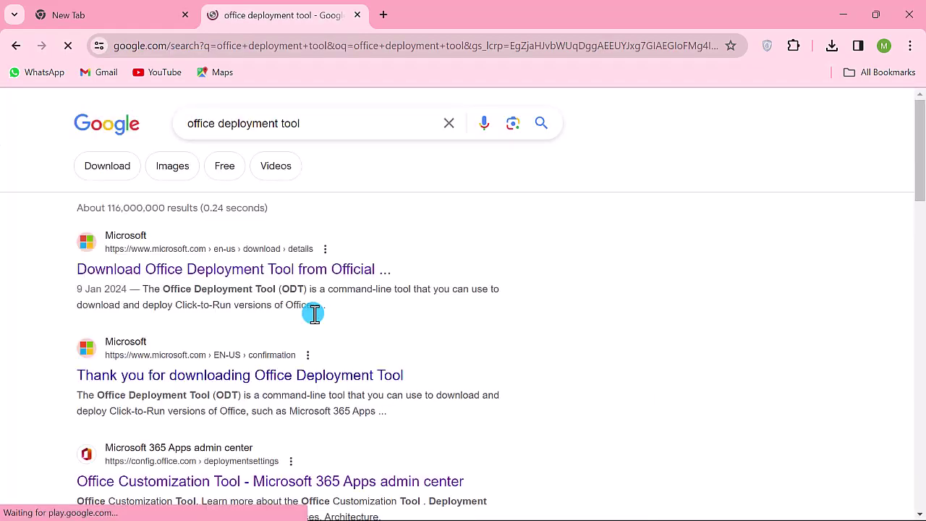
- Download officedeploymenttool_17126-20132.exe from Microsoft's page and confirm it finished downloading
{"action": "left_click", "coordinate": [215, 273]}
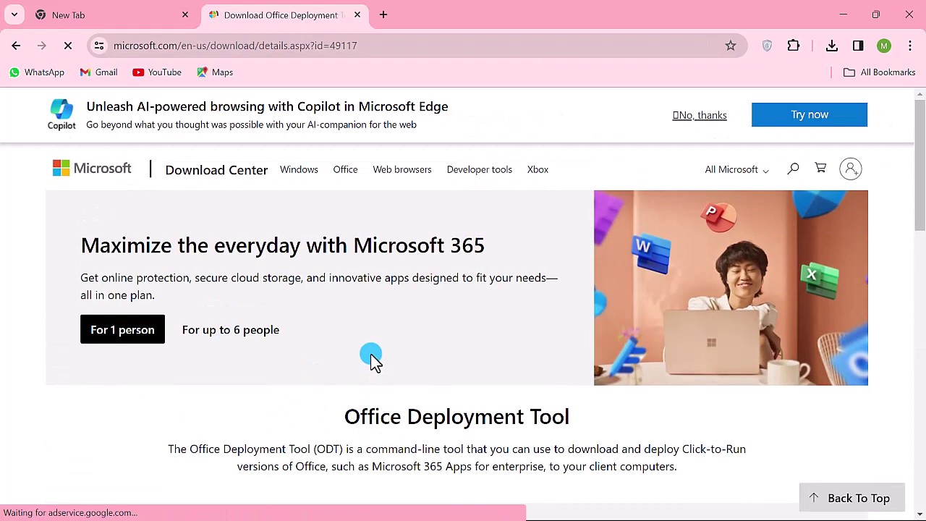
{"action": "scroll", "coordinate": [371, 360], "scroll_direction": "down", "scroll_amount": 2}
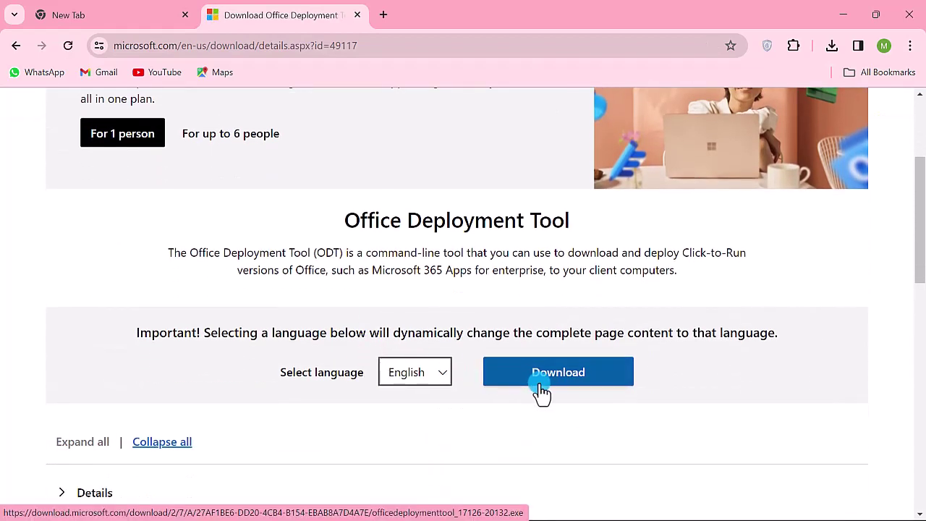
{"action": "left_click", "coordinate": [542, 393]}
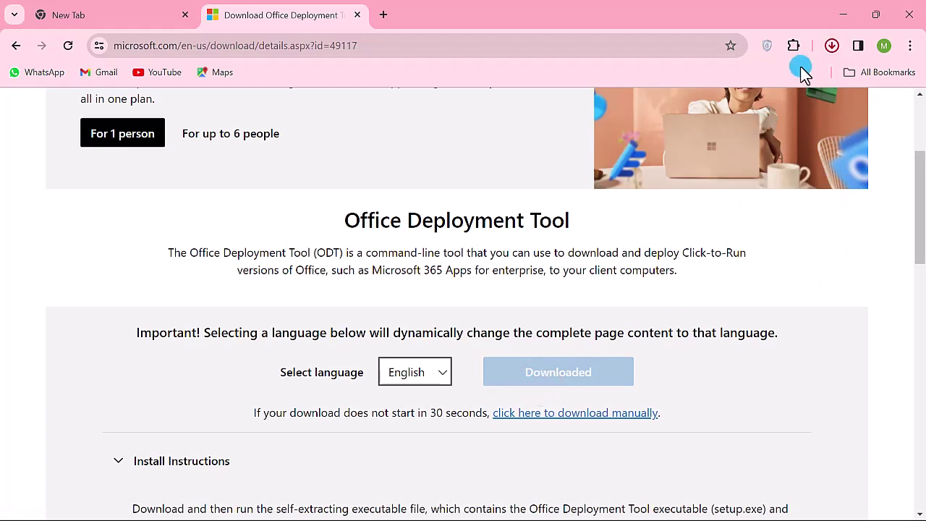
{"action": "left_click", "coordinate": [832, 46]}
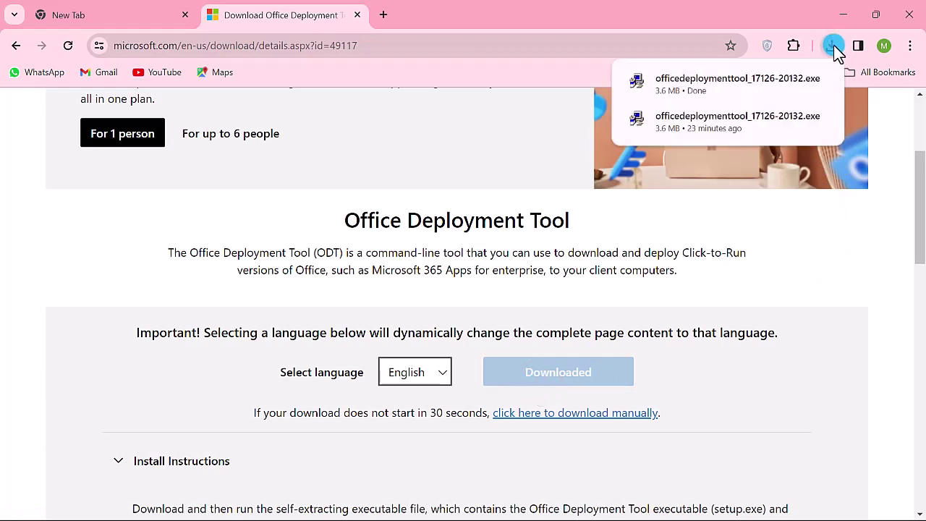
{"action": "left_click", "coordinate": [485, 148]}
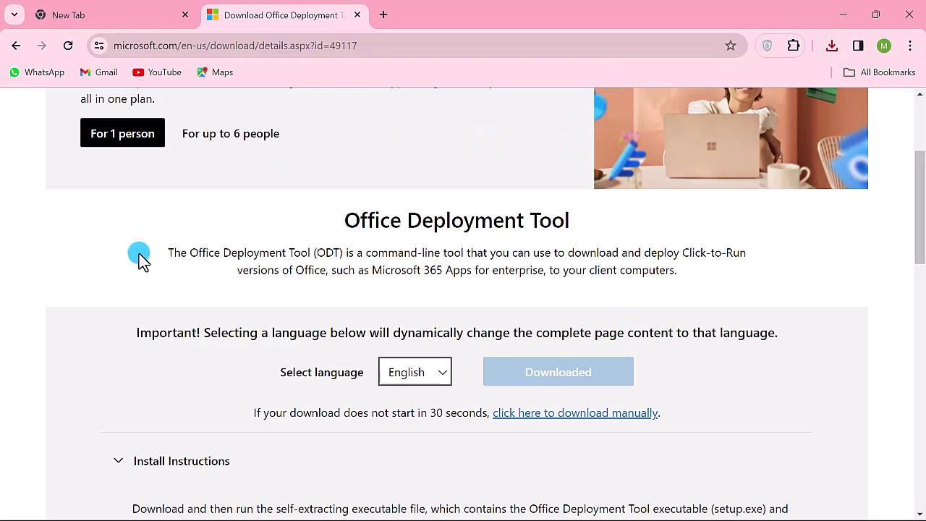
- On the Google start page tab, search for 'office customization tool'
{"action": "left_click", "coordinate": [89, 16]}
{"action": "left_click", "coordinate": [311, 311]}
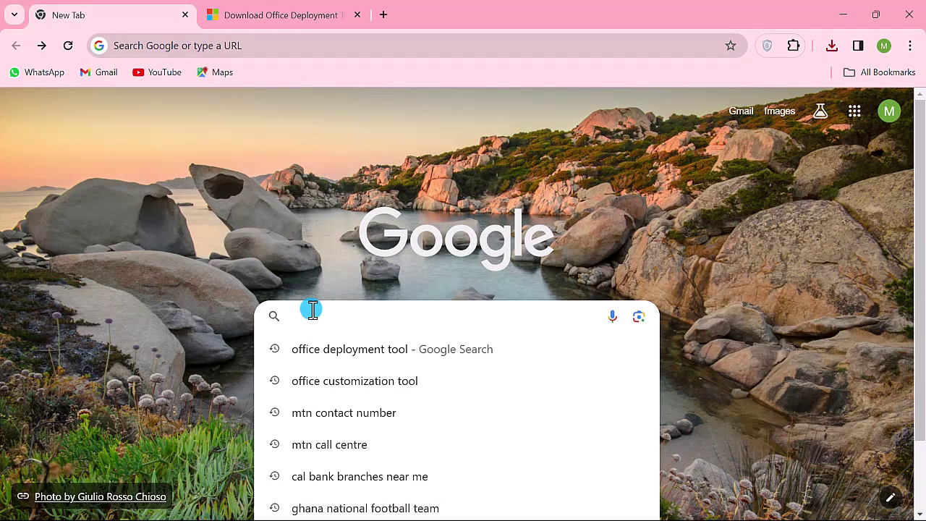
{"action": "type", "text": "office "}
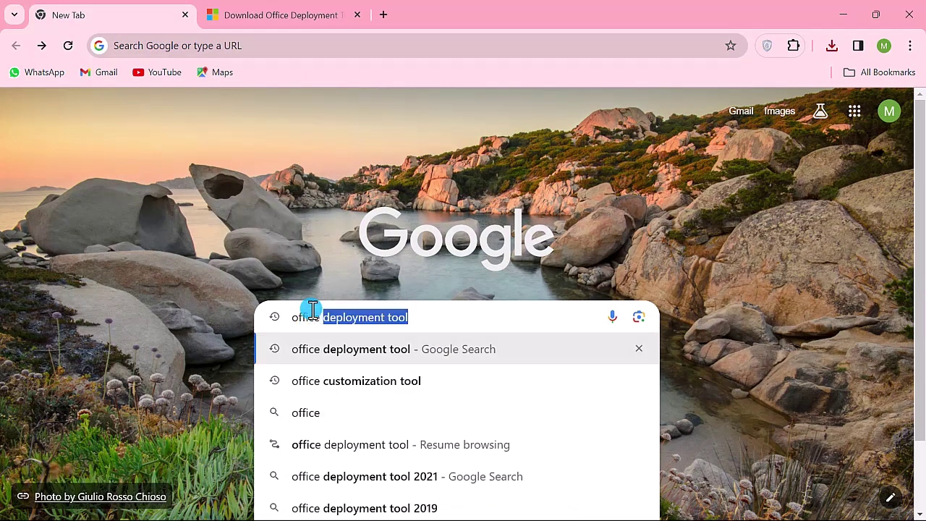
{"action": "type", "text": "customiza"}
{"action": "key", "text": "BackSpace"}
{"action": "type", "text": "i"}
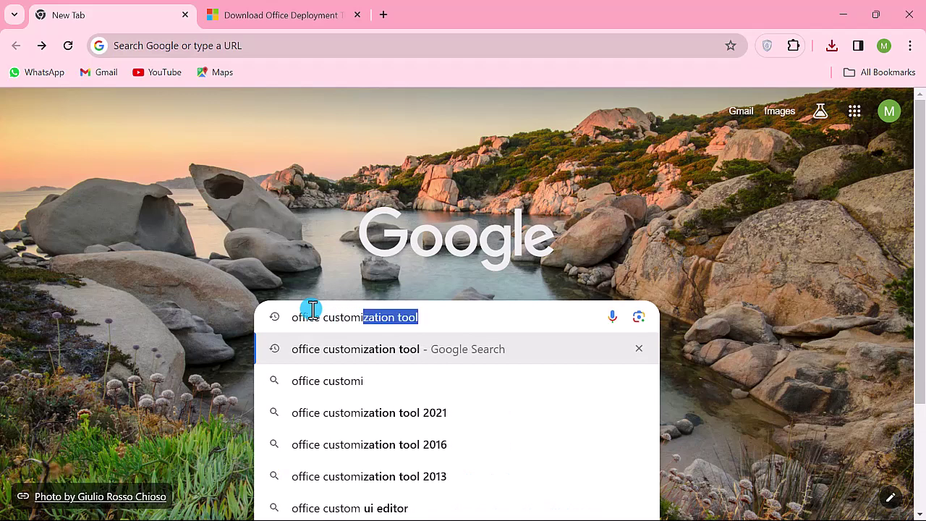
{"action": "type", "text": "zation tool"}
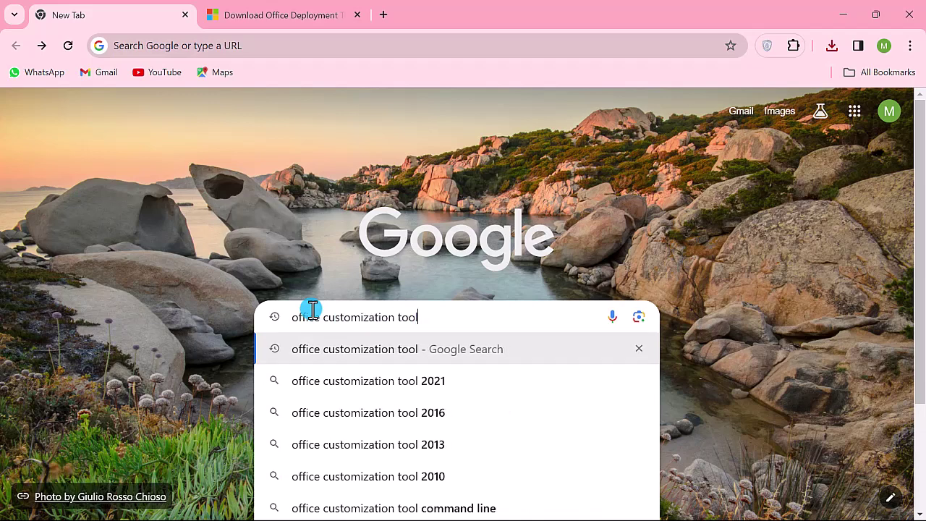
{"action": "key", "text": "Return"}
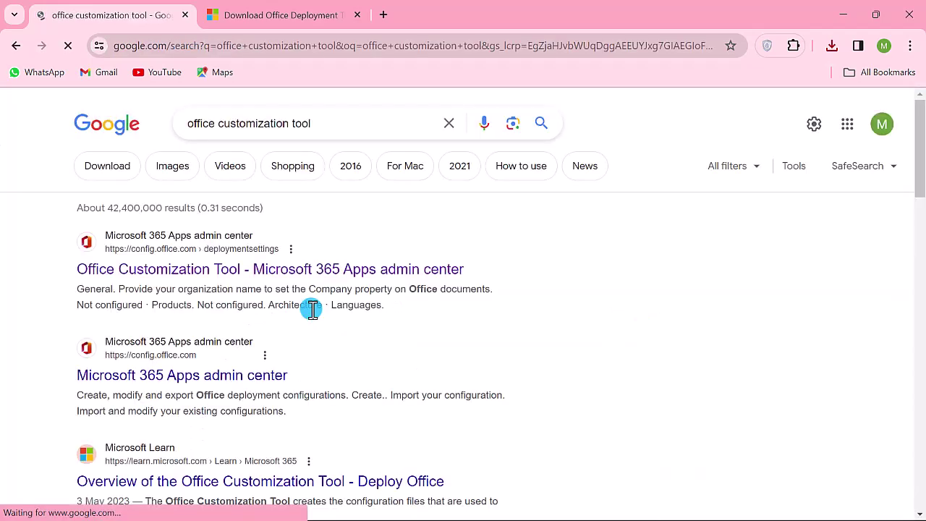
- On config.office.com, choose 64-bit and Office LTSC Professional Plus 2021 - Volume License
{"action": "left_click", "coordinate": [217, 270]}
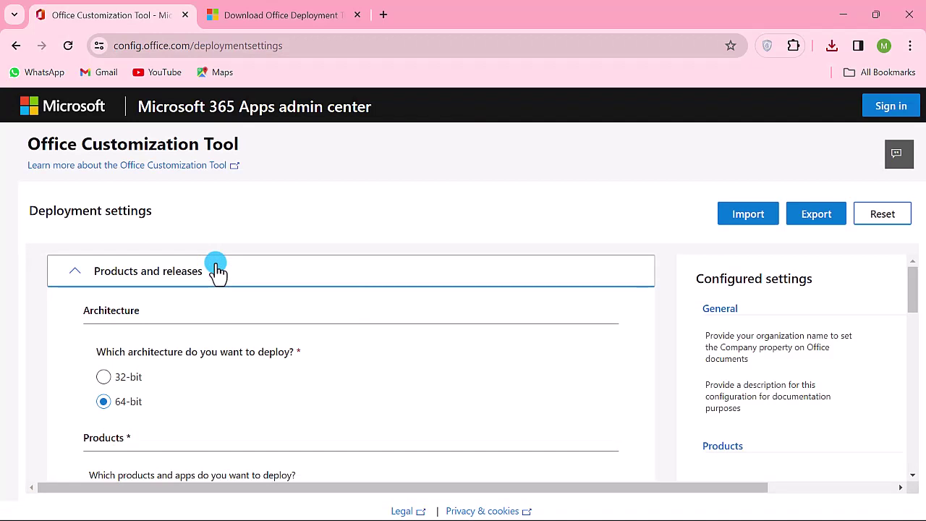
{"action": "scroll", "coordinate": [218, 269], "scroll_direction": "down", "scroll_amount": 1}
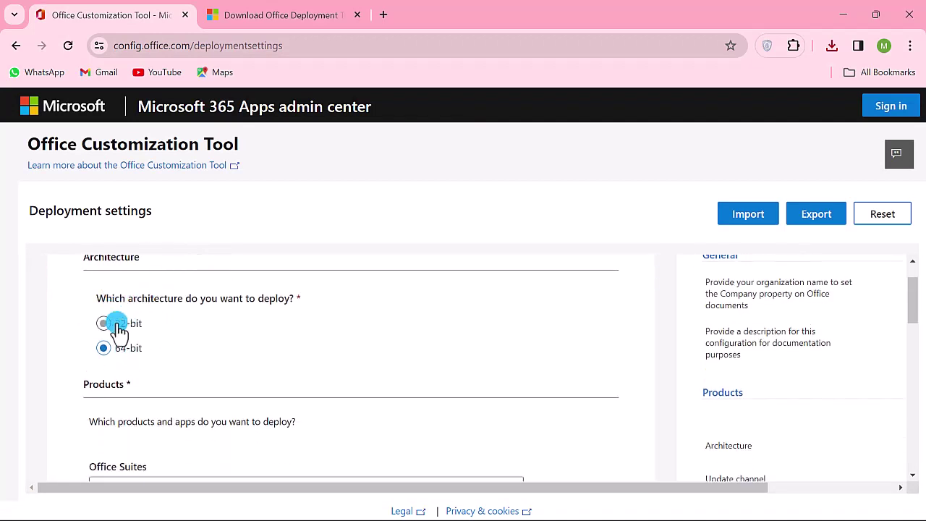
{"action": "left_click", "coordinate": [105, 350]}
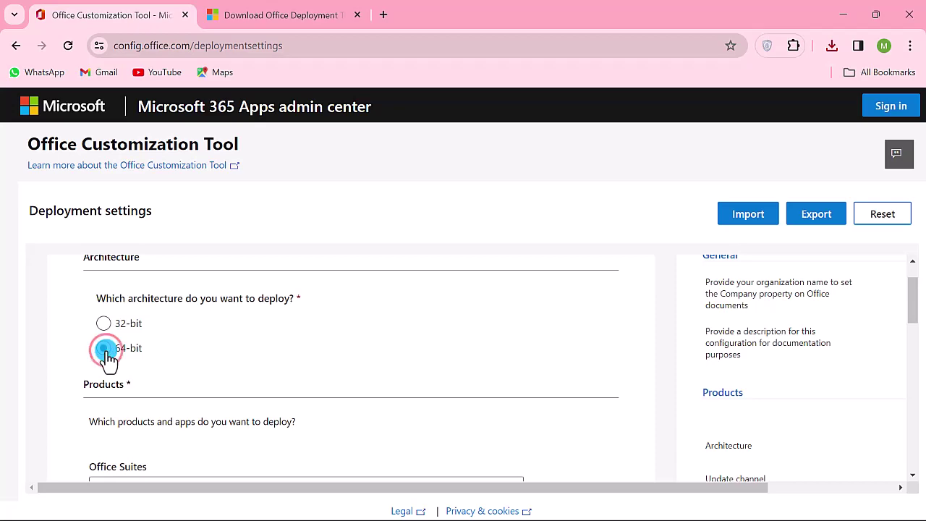
{"action": "scroll", "coordinate": [107, 359], "scroll_direction": "down", "scroll_amount": 2}
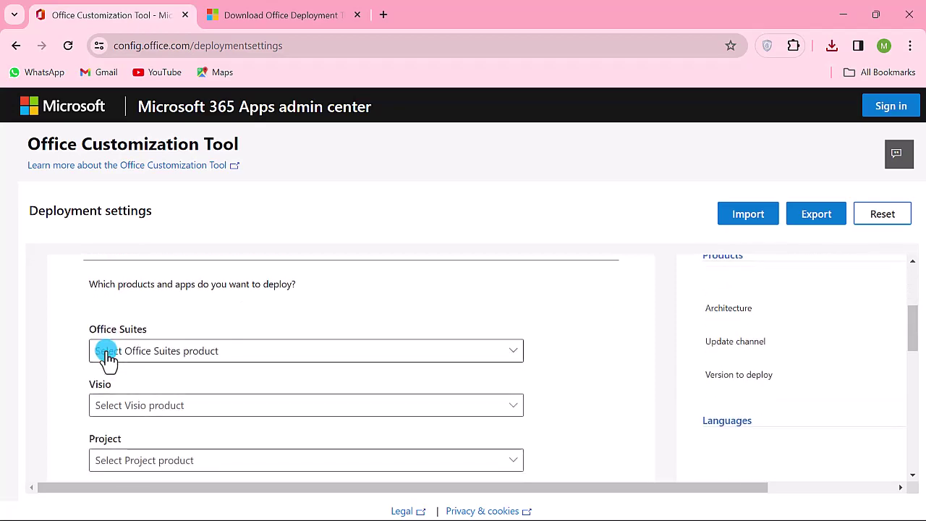
{"action": "left_click", "coordinate": [108, 357]}
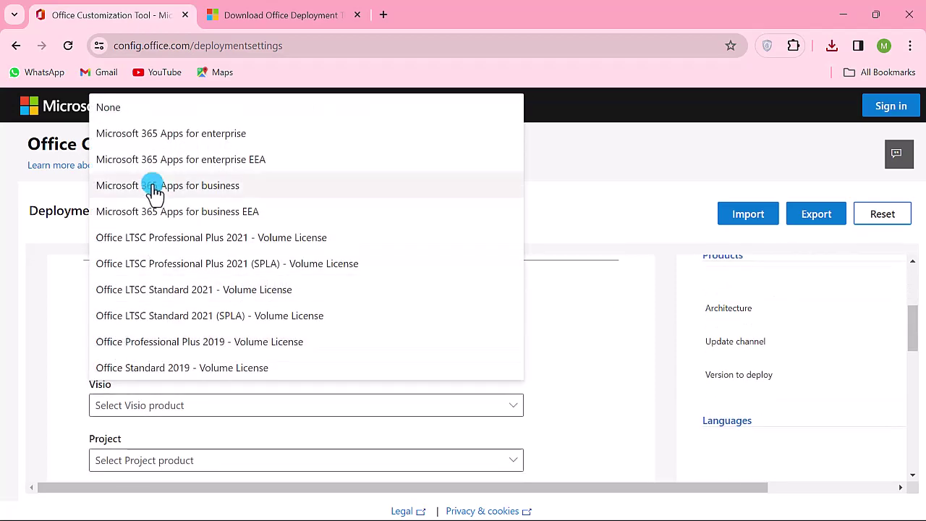
{"action": "left_click", "coordinate": [144, 239]}
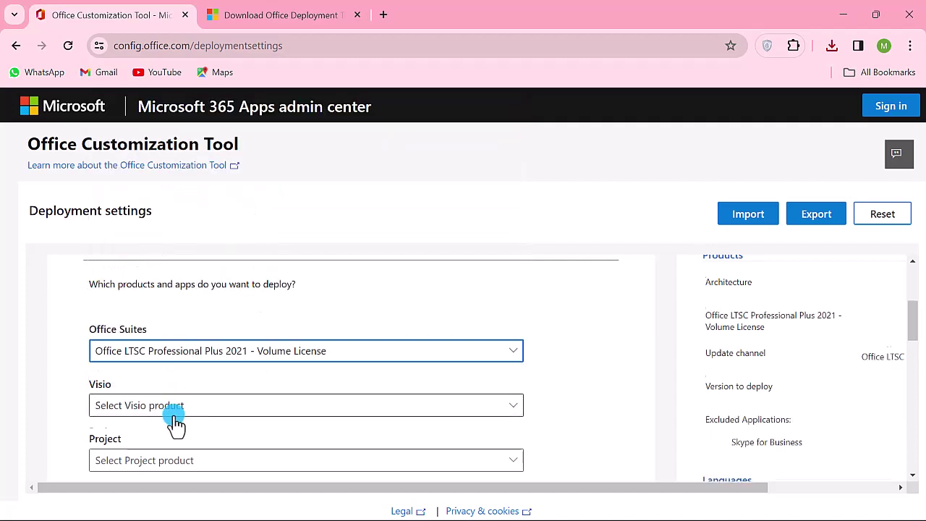
{"action": "scroll", "coordinate": [176, 422], "scroll_direction": "down", "scroll_amount": 5}
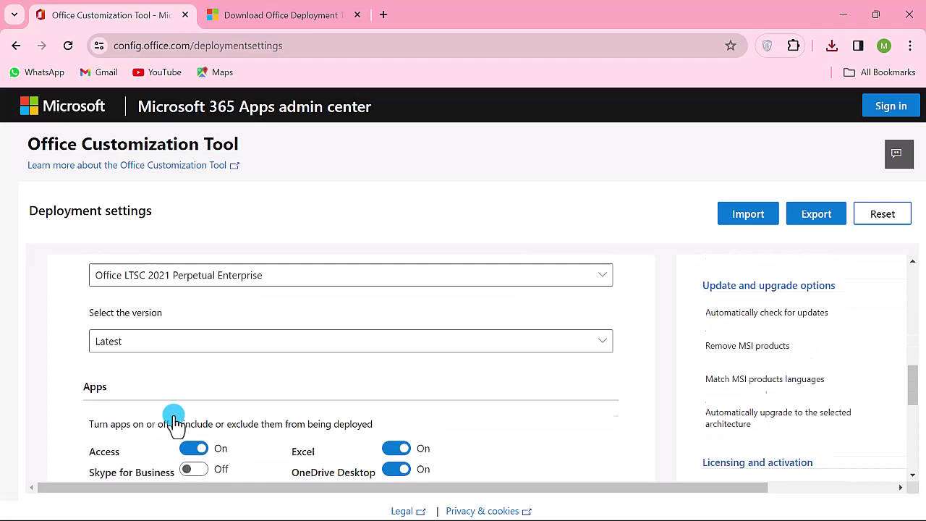
{"action": "scroll", "coordinate": [176, 421], "scroll_direction": "down", "scroll_amount": 5}
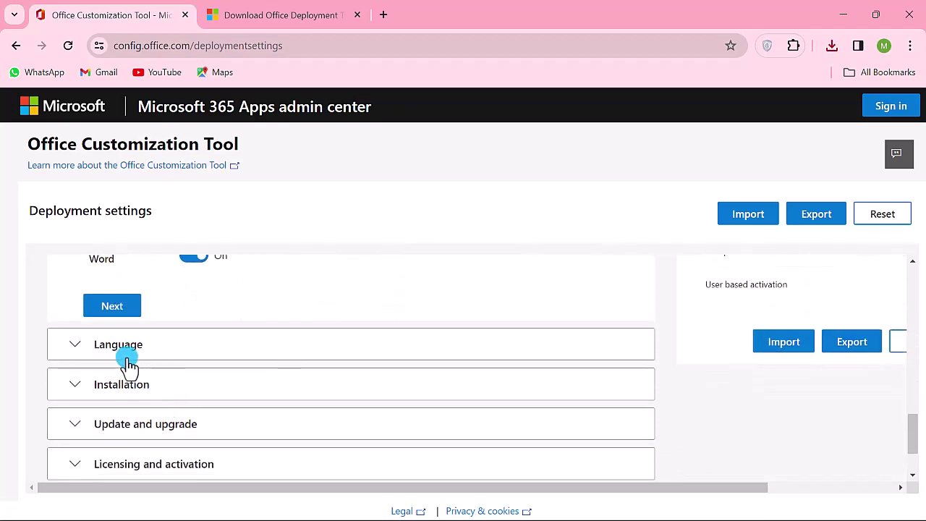
- Expand Language settings and pick English (United Kingdom) as the primary language
{"action": "left_click", "coordinate": [120, 354]}
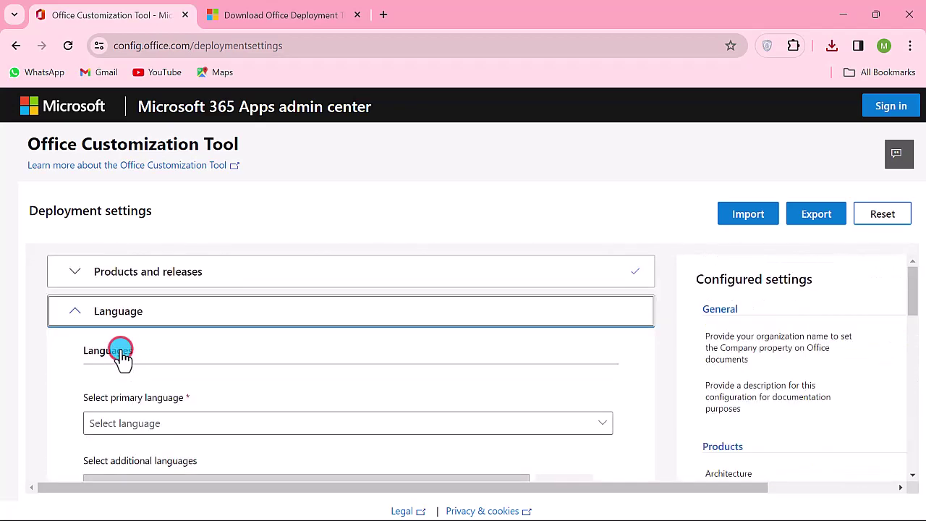
{"action": "left_click", "coordinate": [157, 427]}
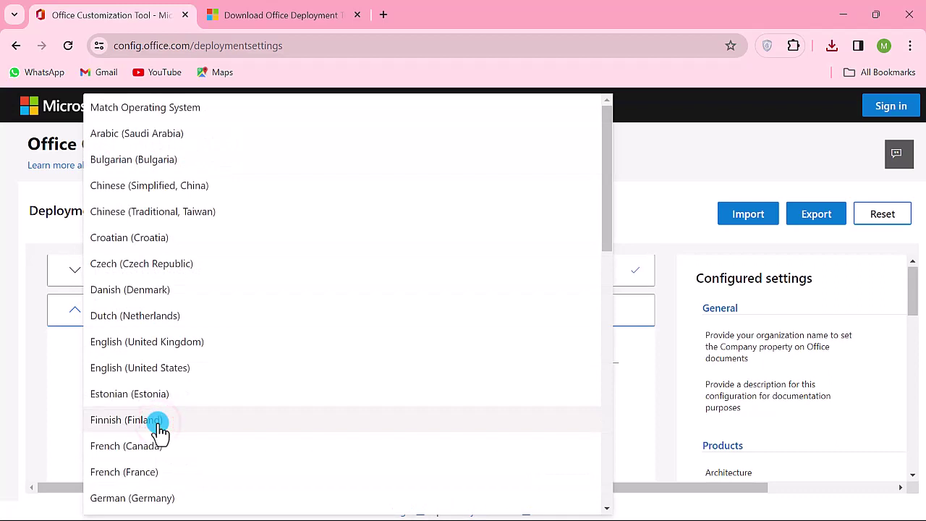
{"action": "scroll", "coordinate": [159, 430], "scroll_direction": "down", "scroll_amount": 1}
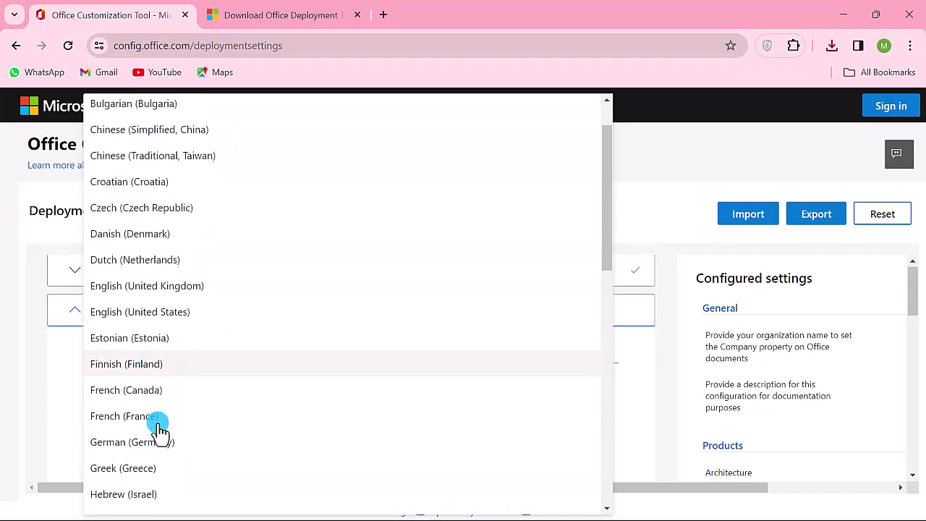
{"action": "left_click", "coordinate": [144, 304]}
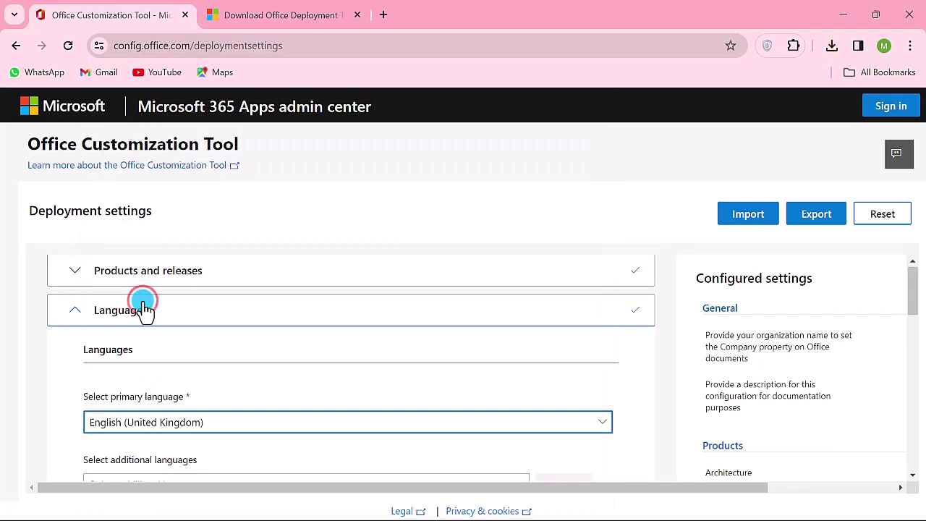
{"action": "scroll", "coordinate": [185, 382], "scroll_direction": "down", "scroll_amount": 3}
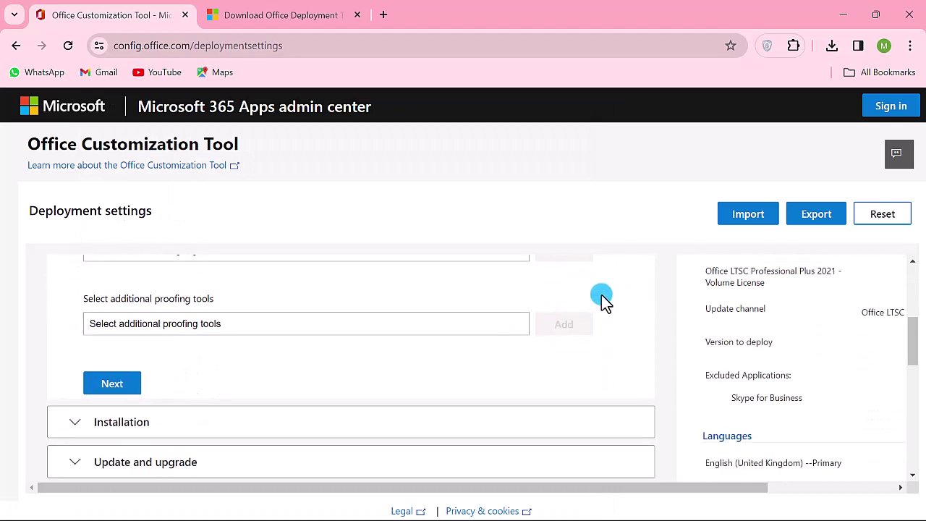
- Start the export and set Office Open XML formats as the default file format
{"action": "left_click", "coordinate": [817, 217]}
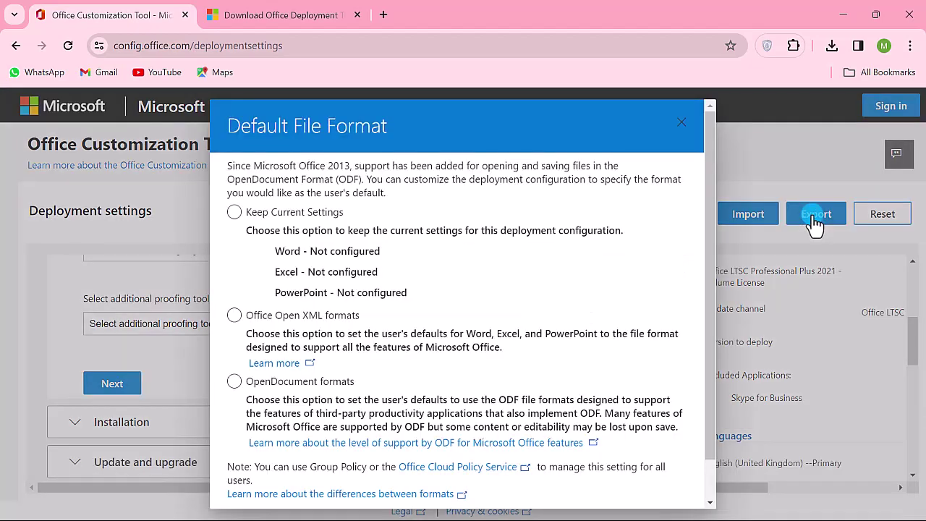
{"action": "left_click", "coordinate": [235, 317]}
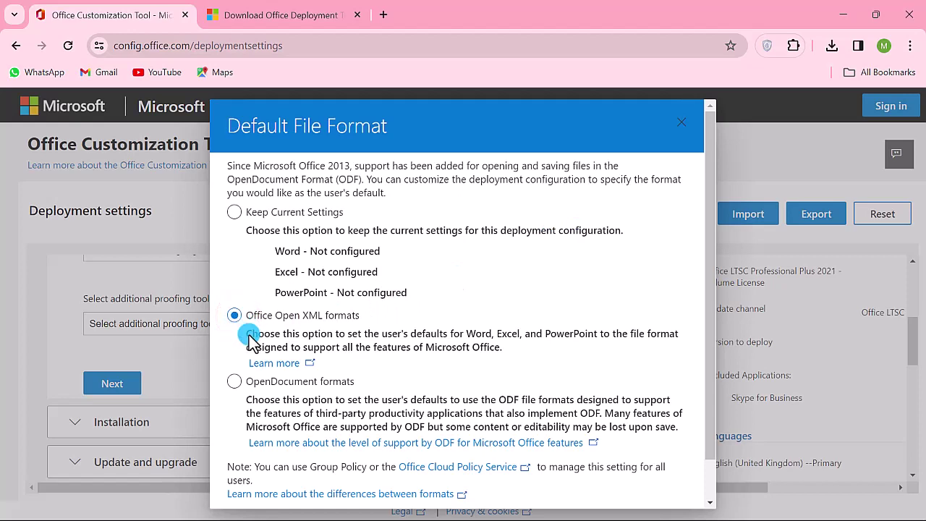
{"action": "scroll", "coordinate": [245, 335], "scroll_direction": "down", "scroll_amount": 1}
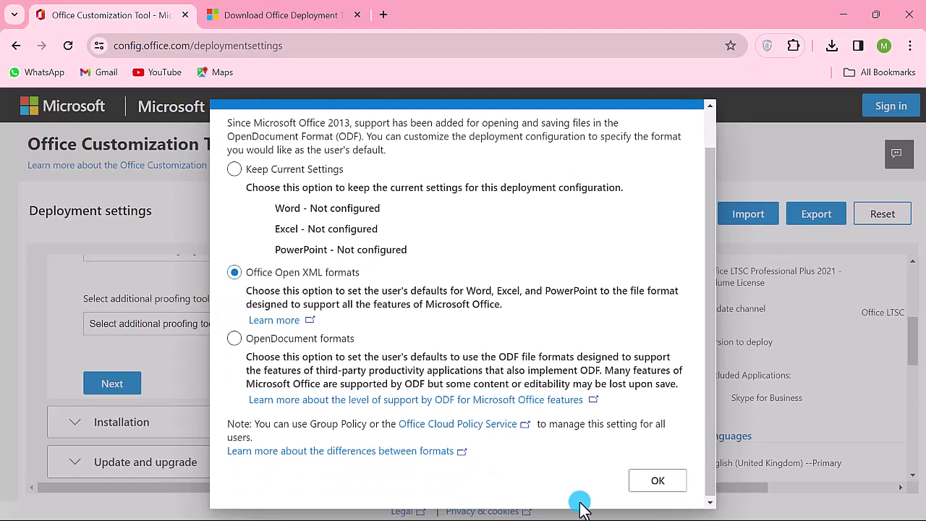
{"action": "left_click", "coordinate": [644, 491]}
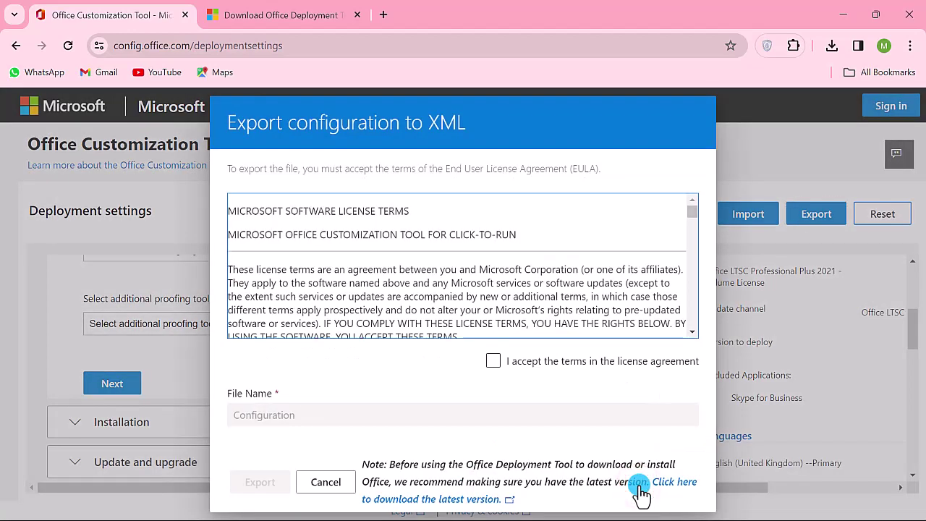
- Accept the license terms and export the configuration as Configuration.xml
{"action": "left_click", "coordinate": [493, 360]}
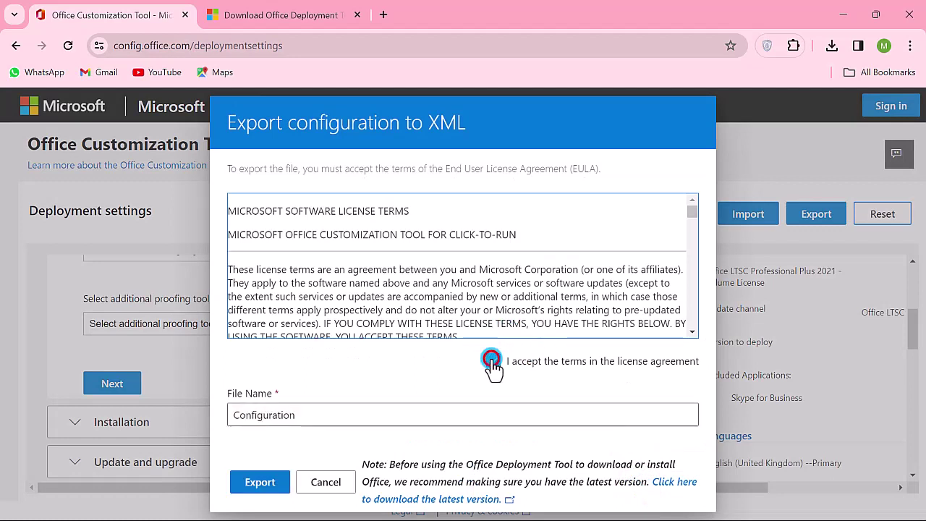
{"action": "left_click", "coordinate": [249, 482]}
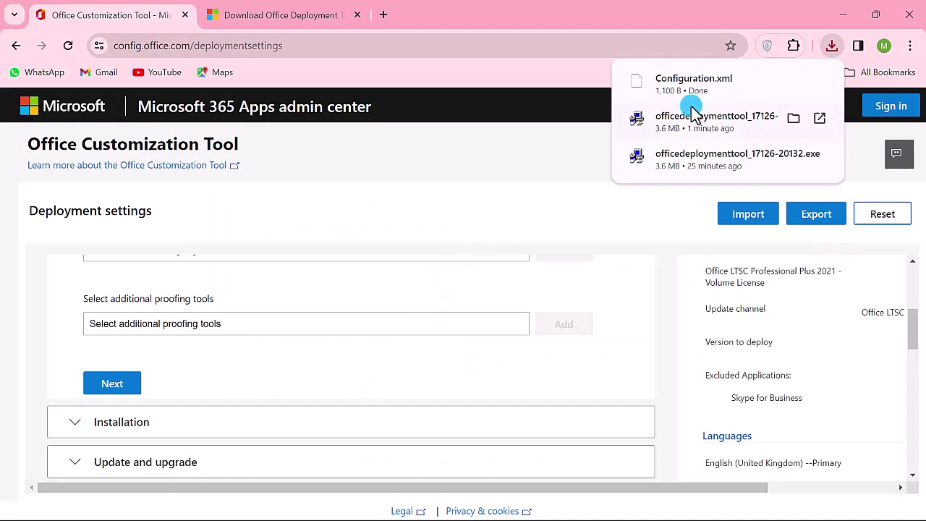
{"action": "left_click", "coordinate": [554, 203]}
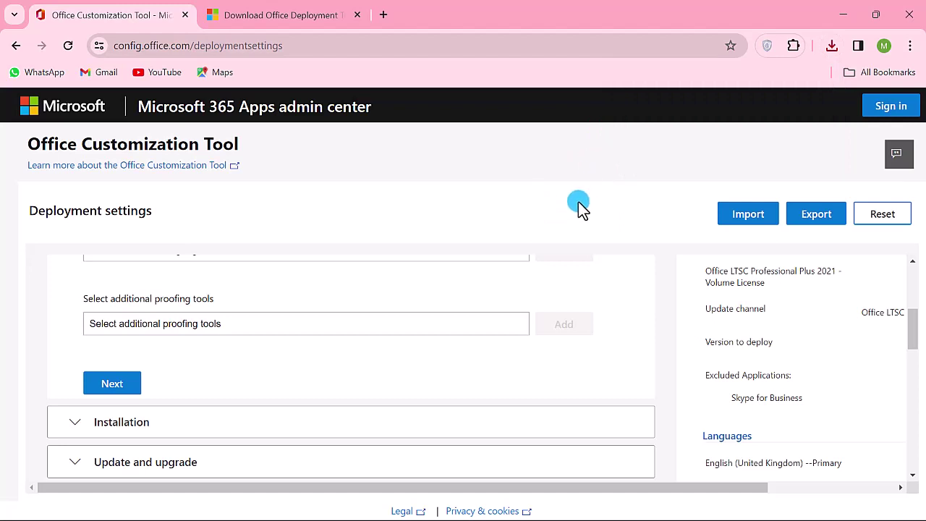
- Open a maximized File Explorer window on the Downloads folder
{"action": "key", "text": "super+e"}
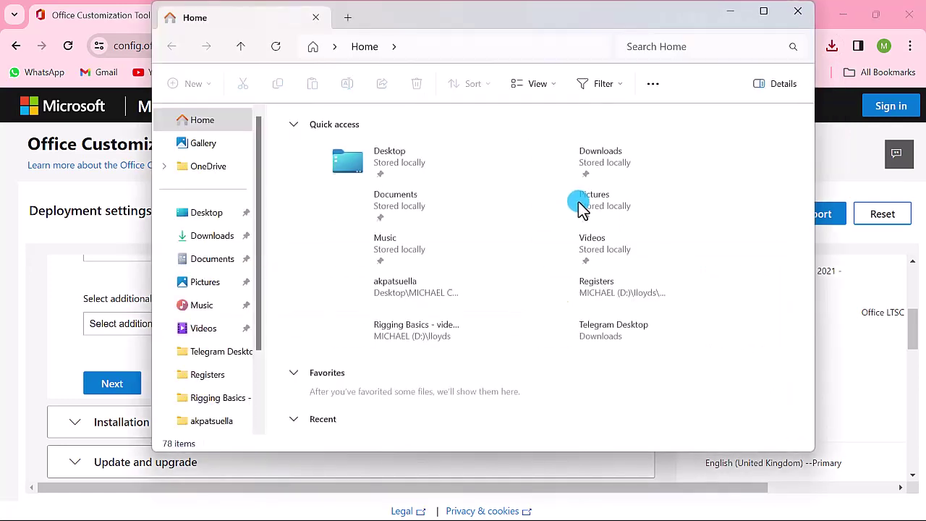
{"action": "left_click", "coordinate": [763, 12]}
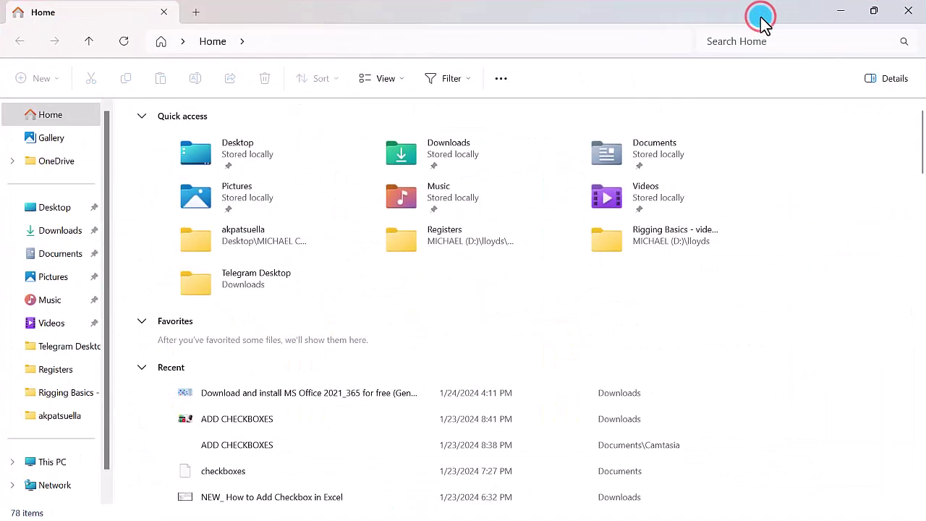
{"action": "left_click", "coordinate": [57, 237]}
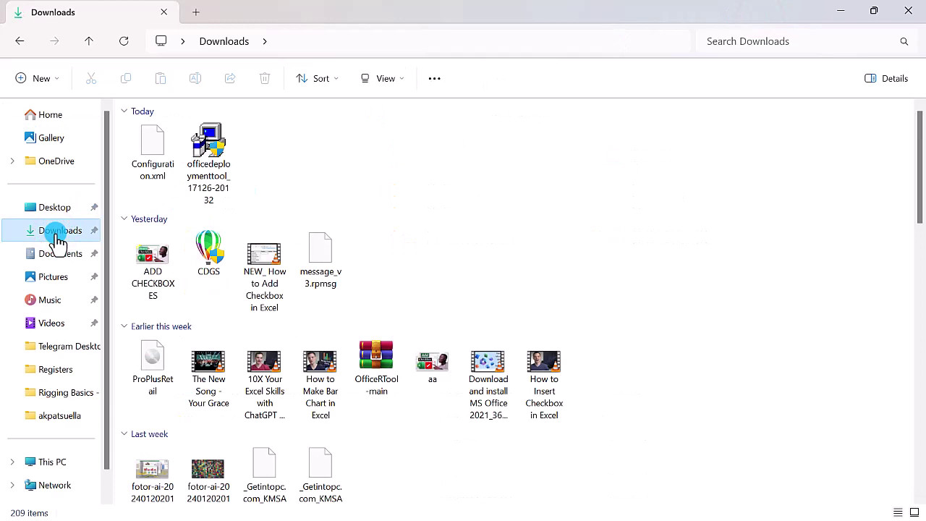
{"action": "left_click", "coordinate": [159, 151]}
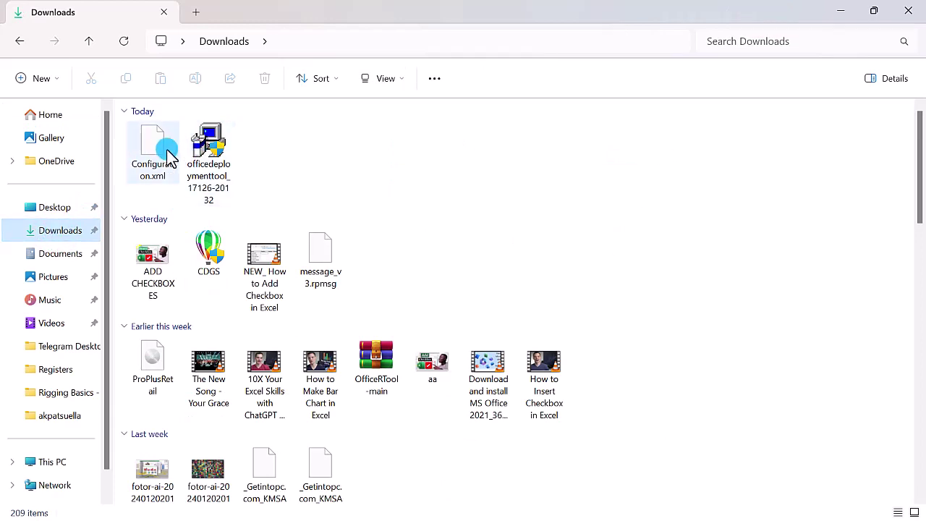
- Create a new folder in Downloads named 'office setup'
{"action": "right_click", "coordinate": [282, 147]}
{"action": "mouse_move", "coordinate": [366, 235]}
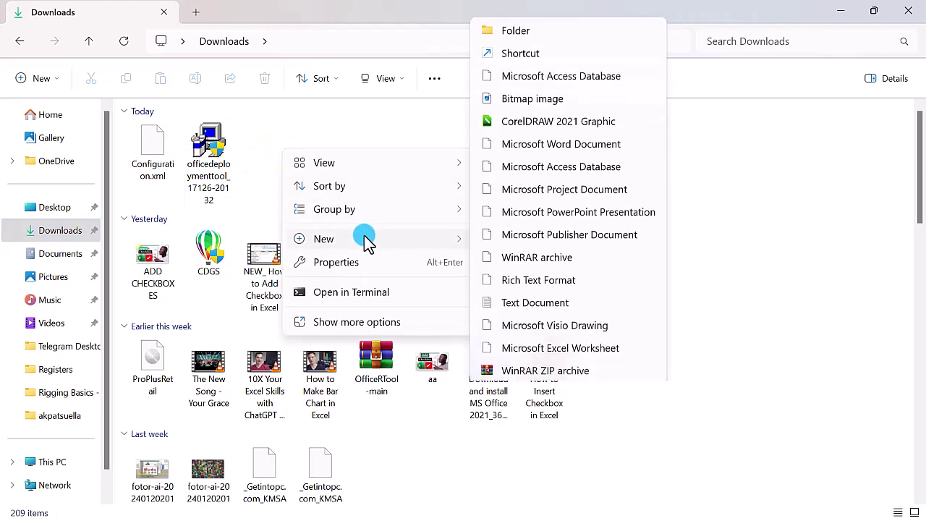
{"action": "left_click", "coordinate": [523, 17]}
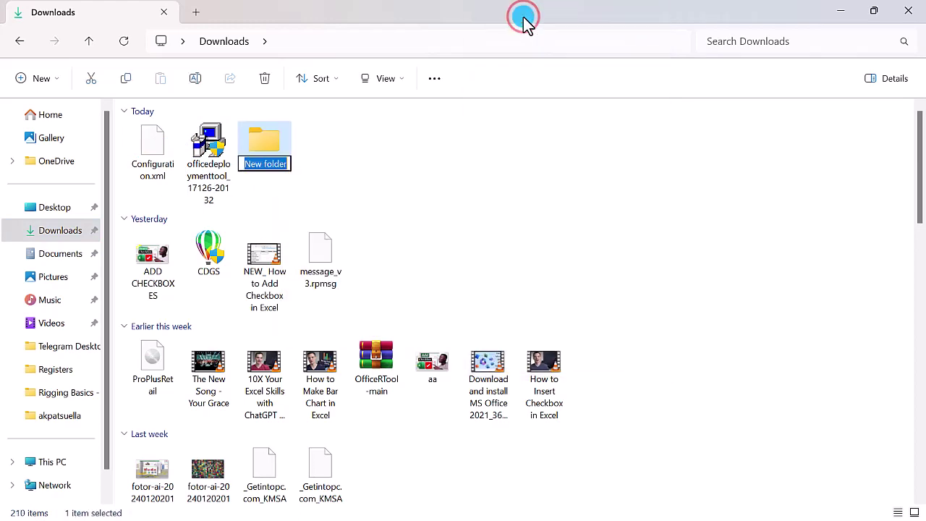
{"action": "type", "text": "office setup"}
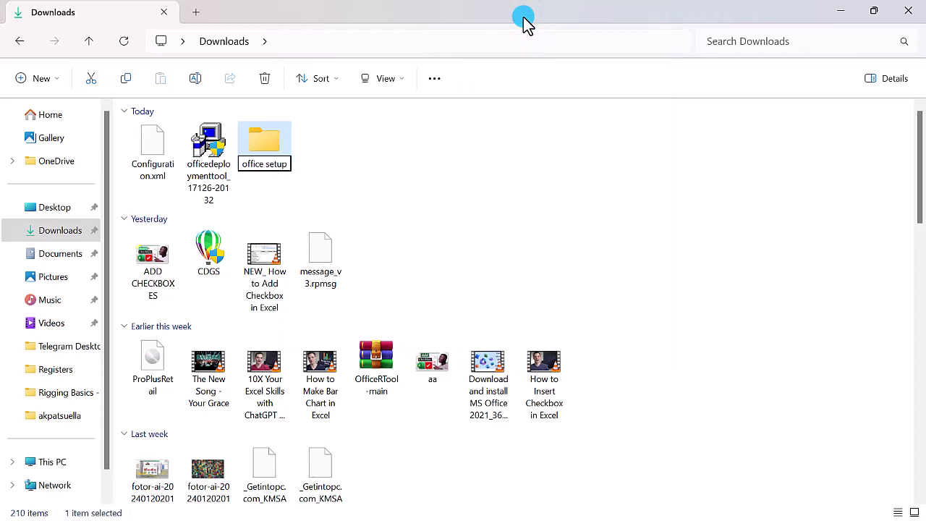
- Move Configuration.xml and the deployment tool into the office setup folder
{"action": "left_click", "coordinate": [523, 20]}
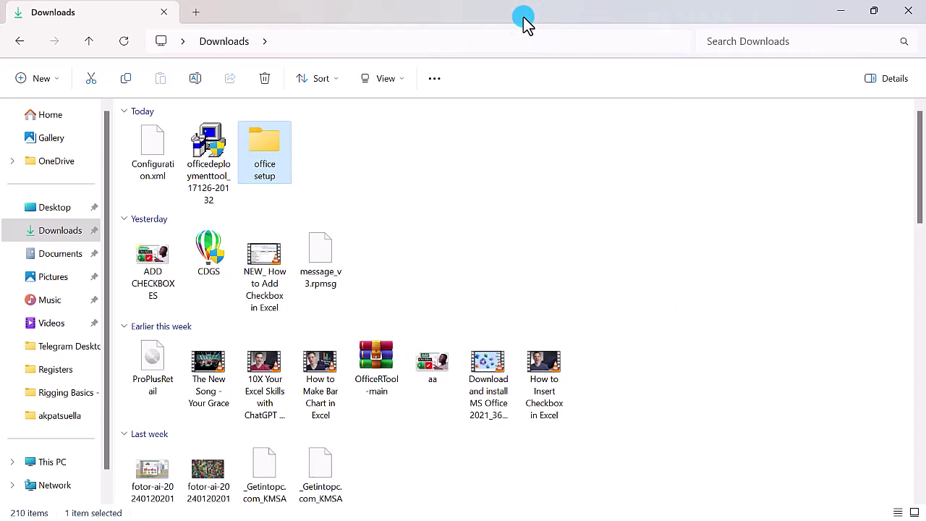
{"action": "left_click", "coordinate": [147, 145]}
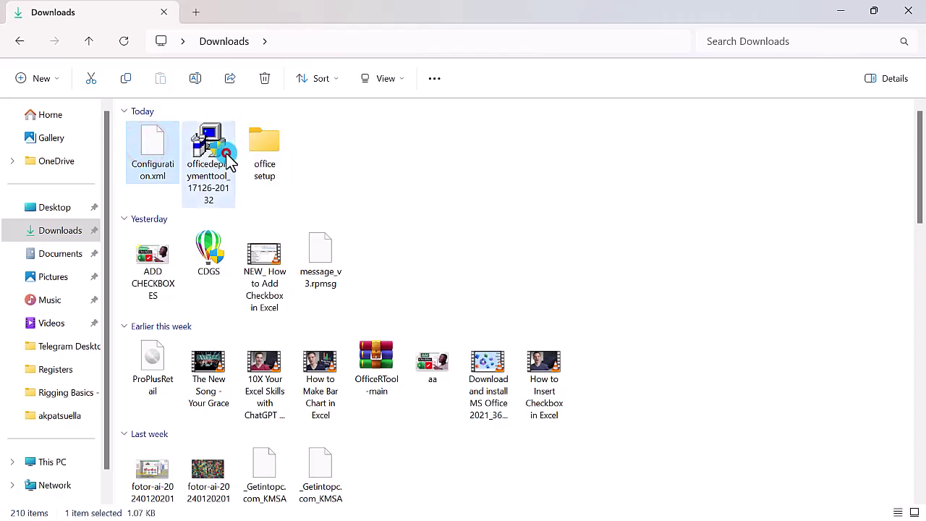
{"action": "left_click", "coordinate": [226, 151], "text": "ctrl"}
{"action": "left_click_drag", "start_coordinate": [225, 153], "coordinate": [263, 150]}
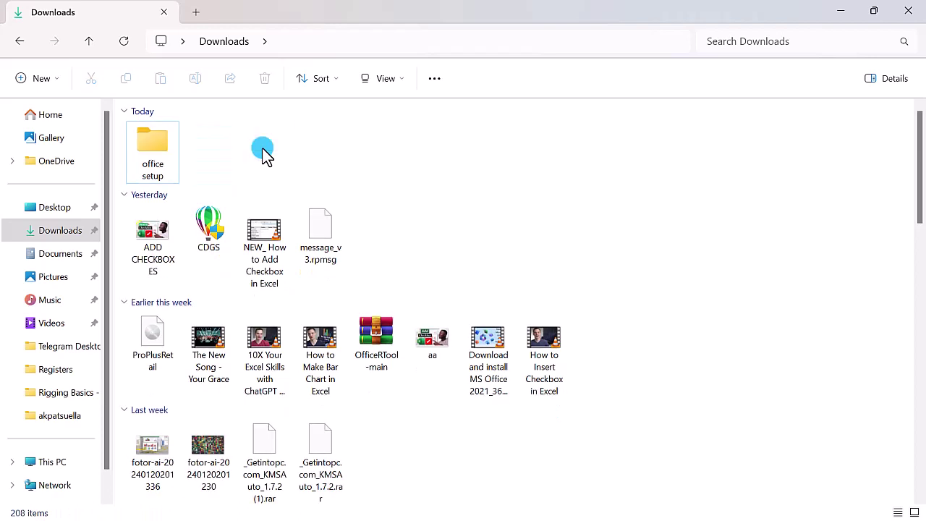
- Check the office setup folder's contents, then copy the folder from Downloads
{"action": "double_click", "coordinate": [155, 148]}
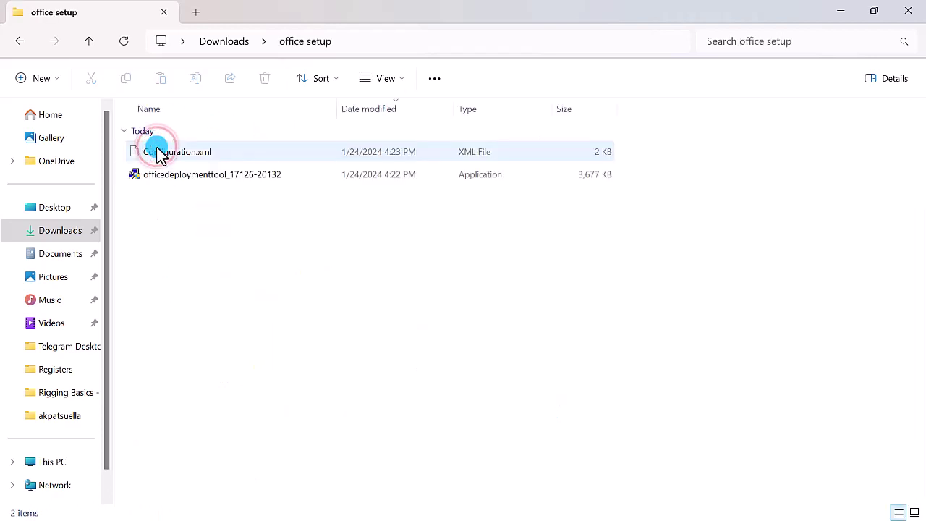
{"action": "key", "text": "alt+Left"}
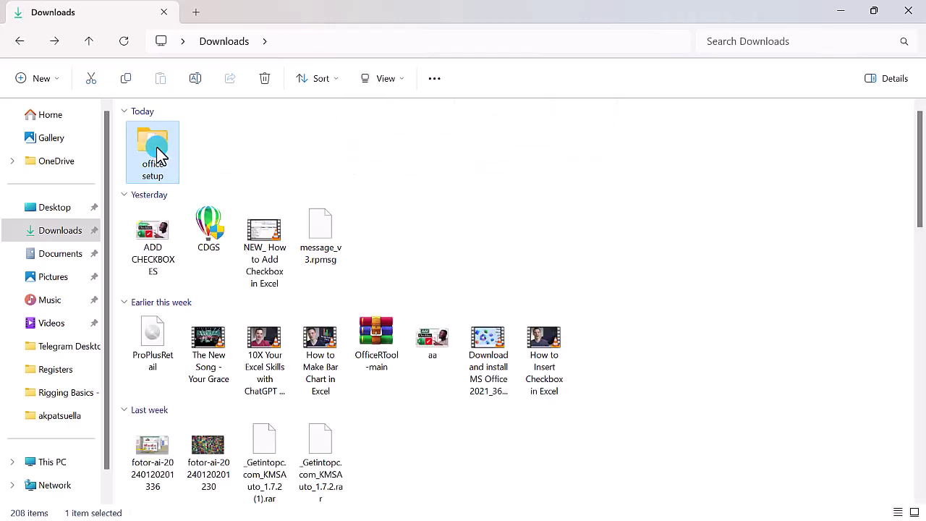
{"action": "right_click", "coordinate": [159, 154]}
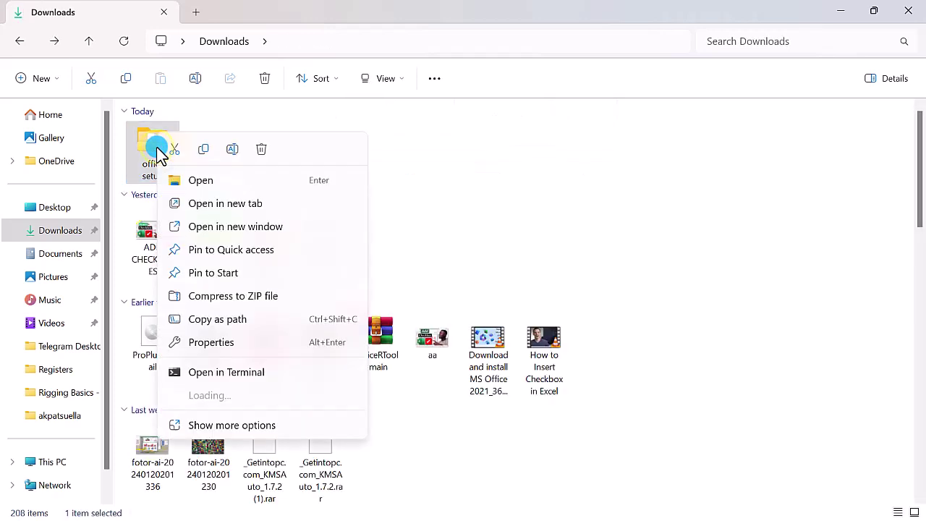
{"action": "left_click", "coordinate": [206, 150]}
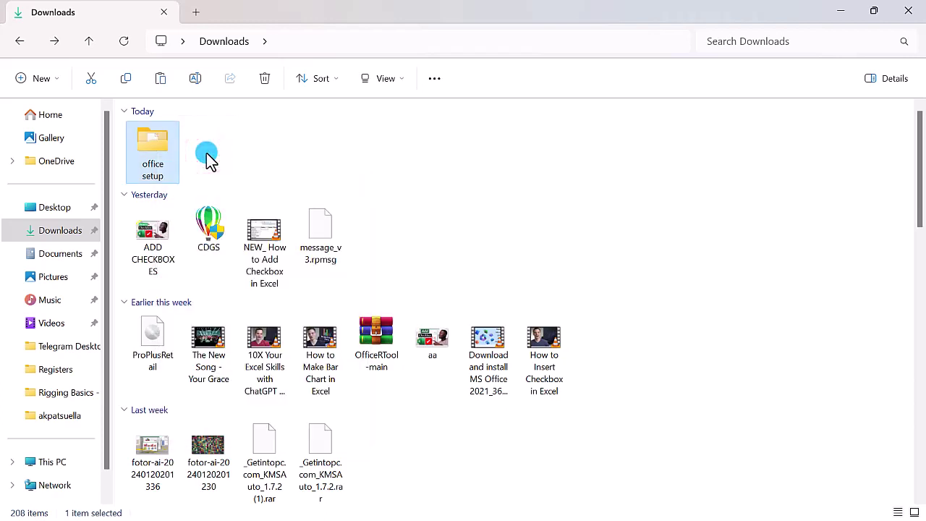
- Paste the office setup folder into the root of Local Disk (C:)
{"action": "left_click", "coordinate": [57, 463]}
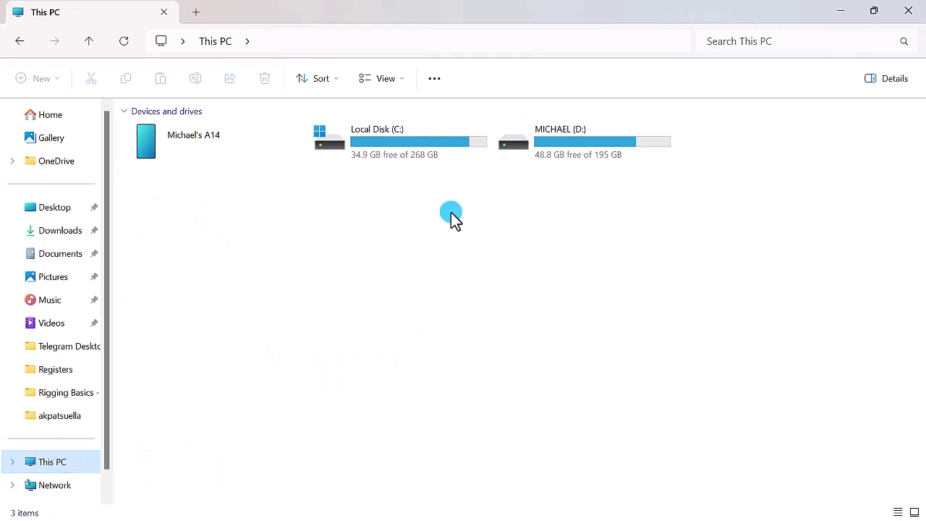
{"action": "double_click", "coordinate": [439, 142]}
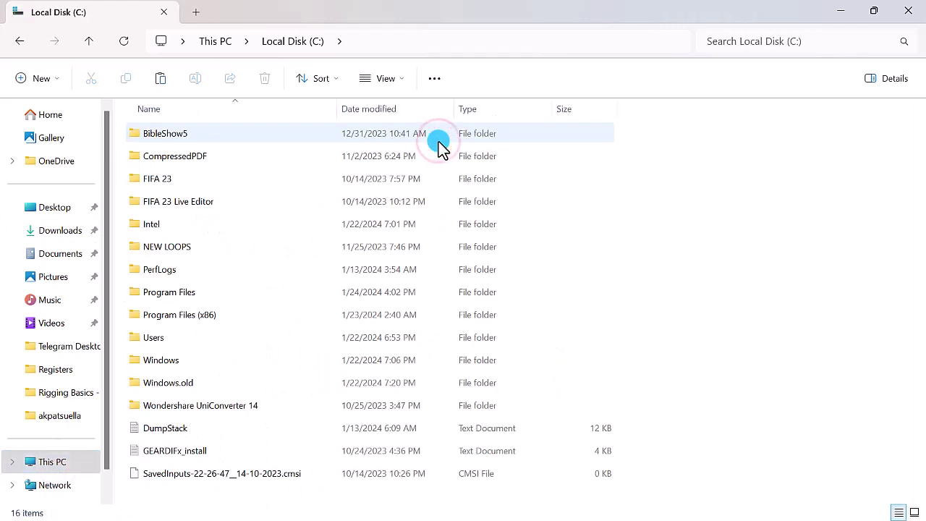
{"action": "right_click", "coordinate": [683, 438]}
{"action": "left_click", "coordinate": [696, 457]}
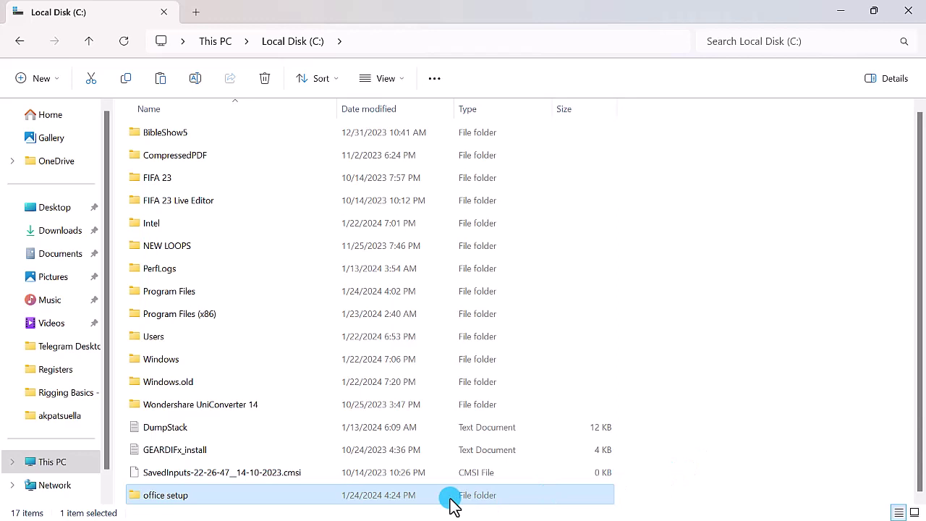
- Open C:\office setup and launch the Office deployment tool
{"action": "double_click", "coordinate": [426, 496]}
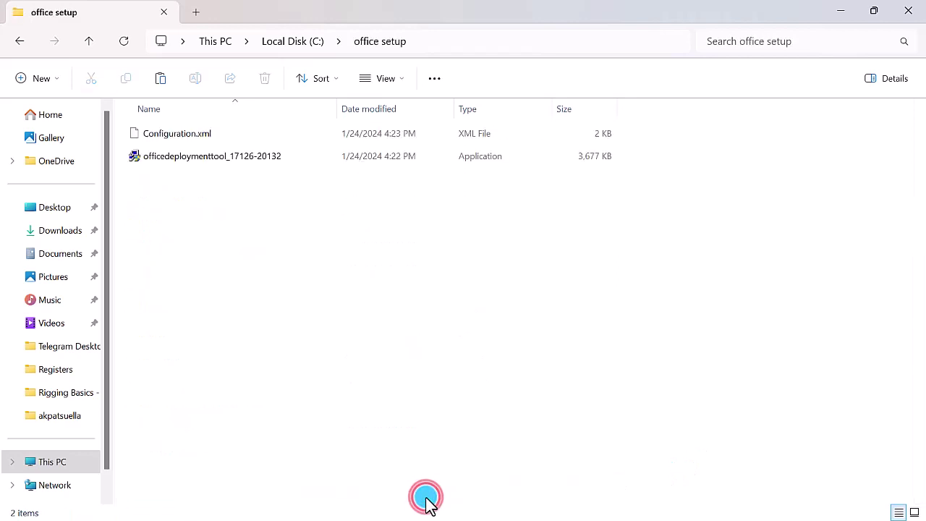
{"action": "right_click", "coordinate": [208, 155]}
{"action": "left_click", "coordinate": [253, 181]}
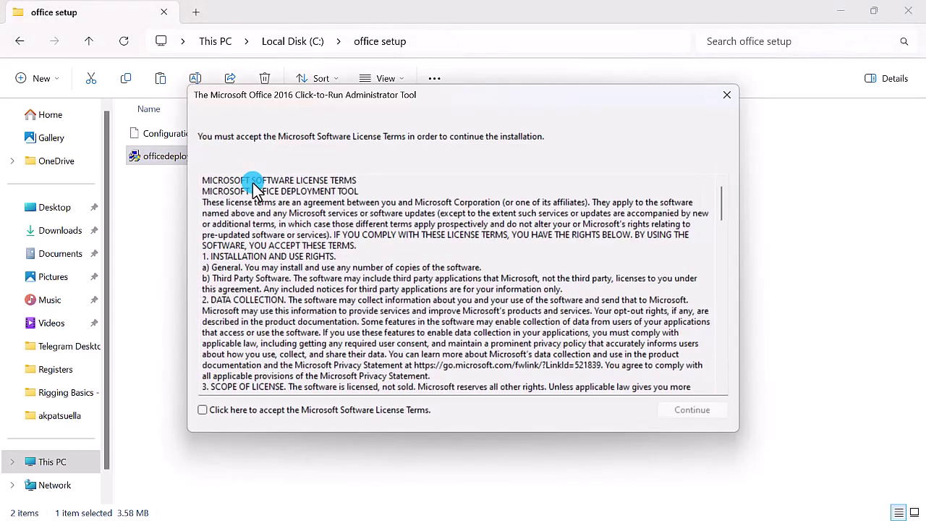
- Accept the license terms and extract the deployment files into C:\office setup
{"action": "left_click", "coordinate": [305, 413]}
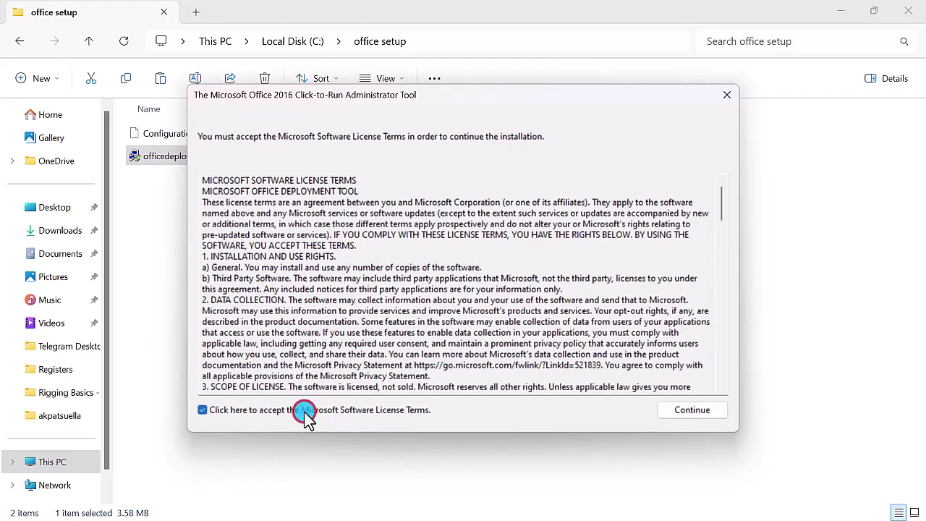
{"action": "left_click", "coordinate": [677, 411]}
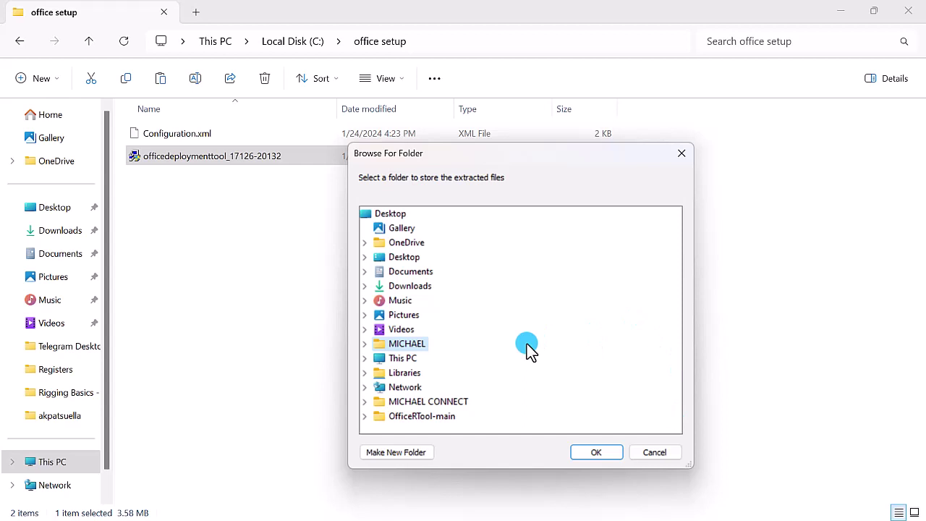
{"action": "left_click", "coordinate": [365, 360]}
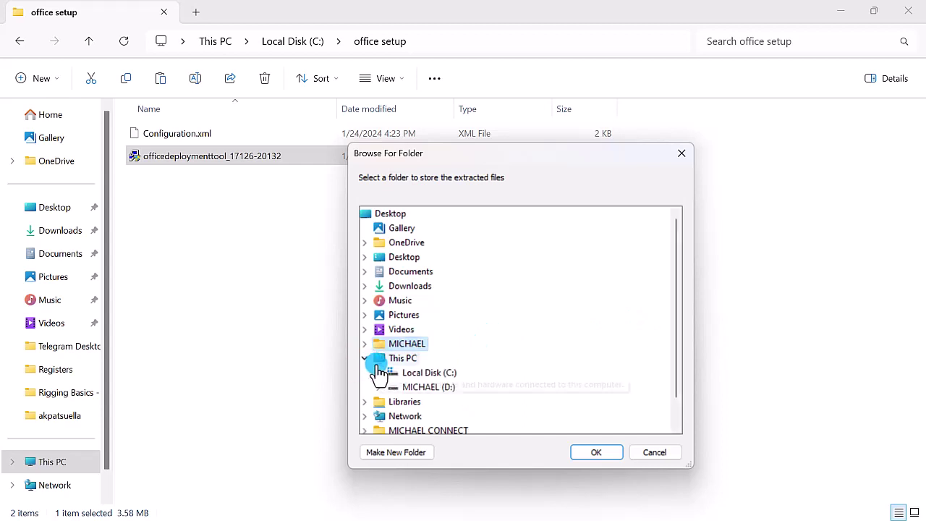
{"action": "left_click", "coordinate": [378, 374]}
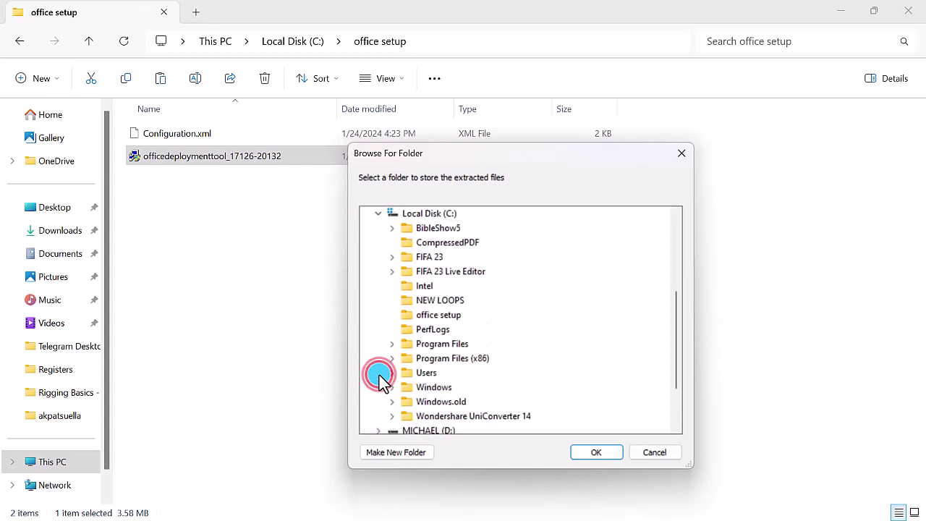
{"action": "left_click", "coordinate": [437, 317]}
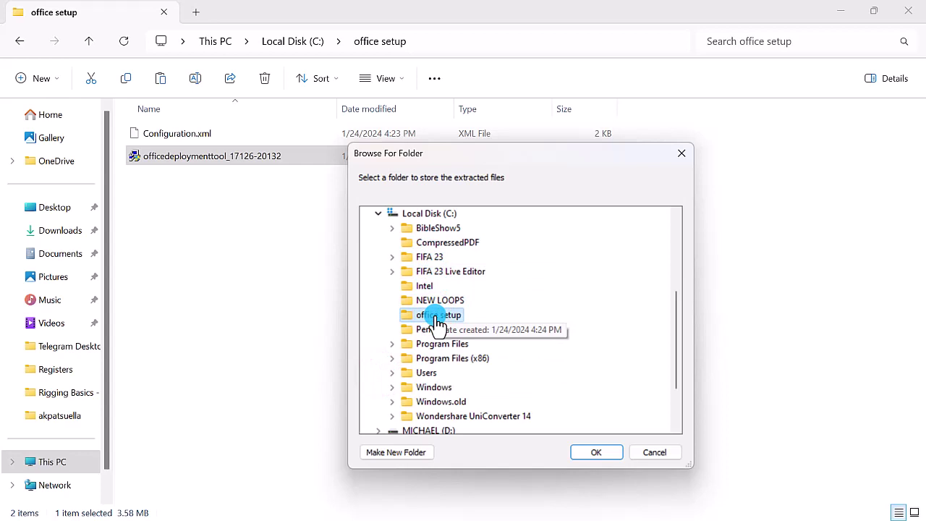
{"action": "left_click", "coordinate": [592, 453]}
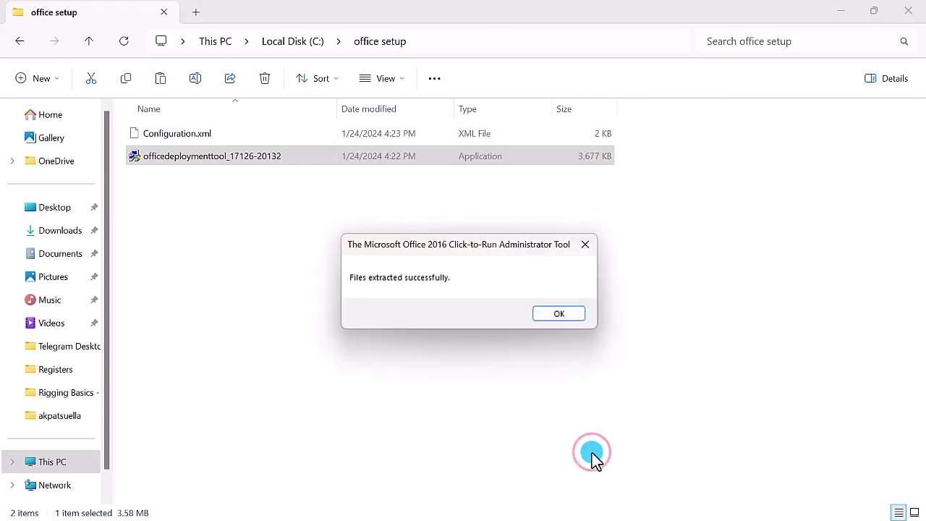
- Dismiss the extraction success message and close File Explorer and Chrome
{"action": "left_click", "coordinate": [561, 311]}
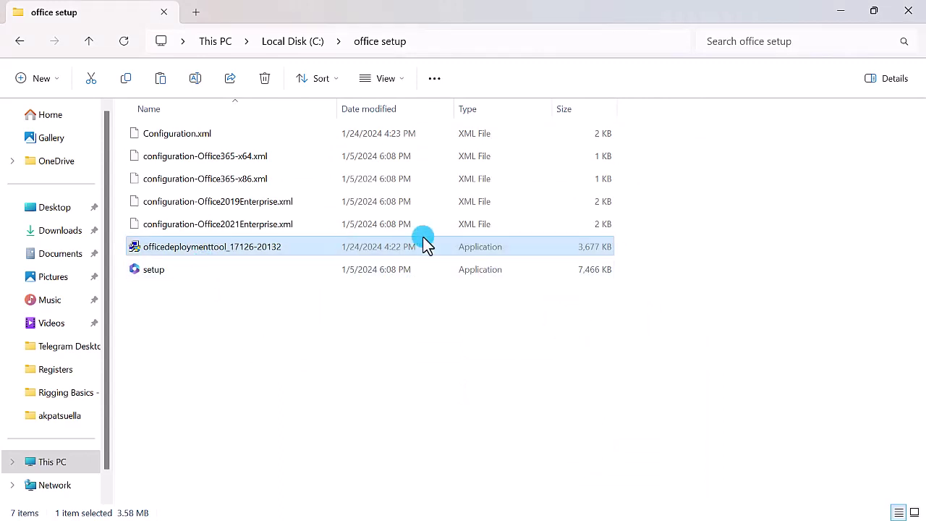
{"action": "left_click", "coordinate": [912, 12]}
{"action": "left_click", "coordinate": [913, 13]}
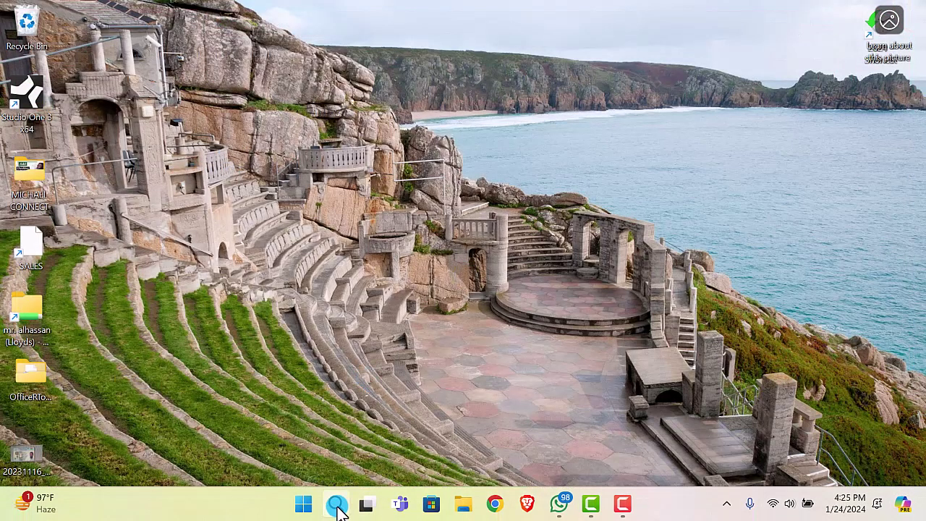
- Search for cmd and launch Command Prompt as administrator
{"action": "left_click", "coordinate": [337, 507]}
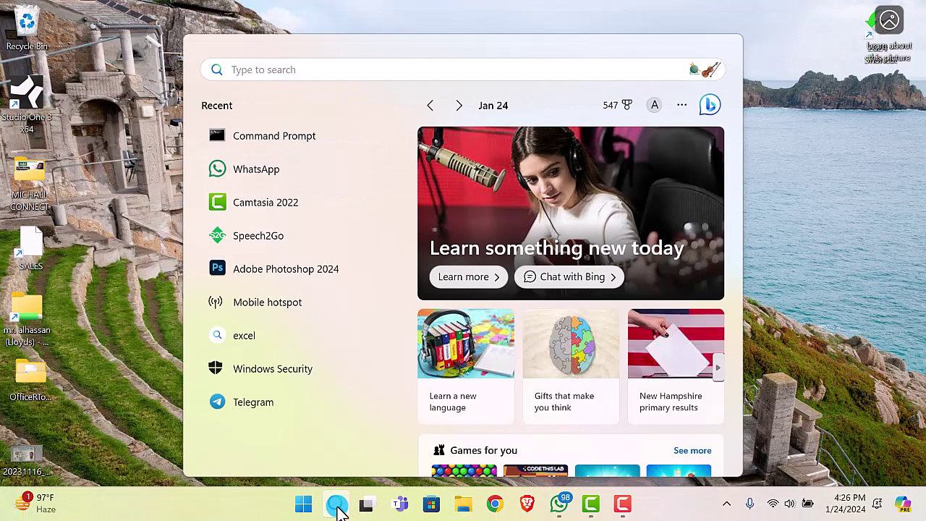
{"action": "left_click", "coordinate": [262, 71]}
{"action": "type", "text": "dmd"}
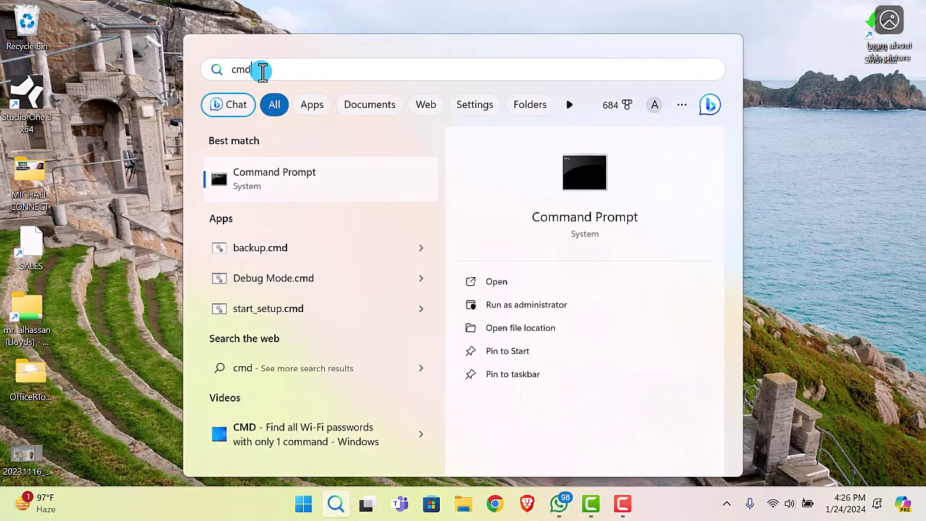
{"action": "left_click", "coordinate": [506, 305]}
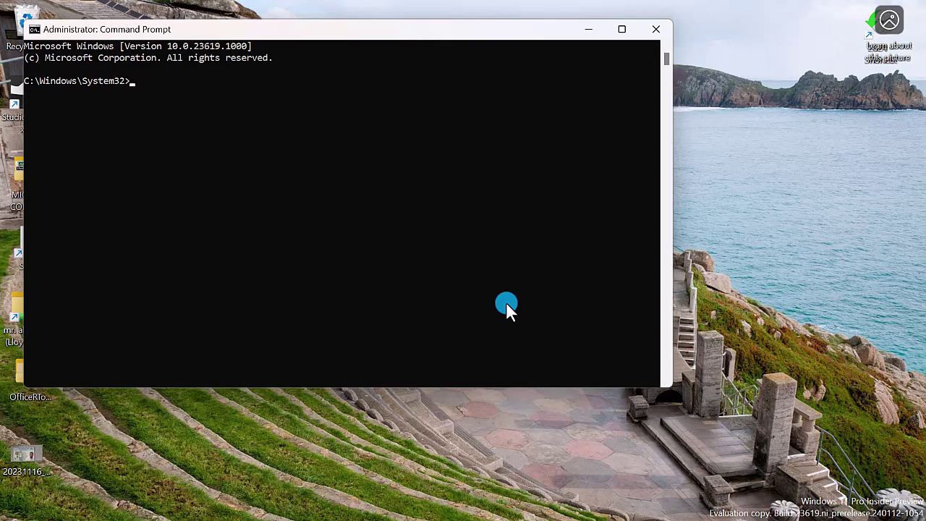
- Change to the C:\office setup folder and run setup.exe /configure Configuration.xml
{"action": "type", "text": "c"}
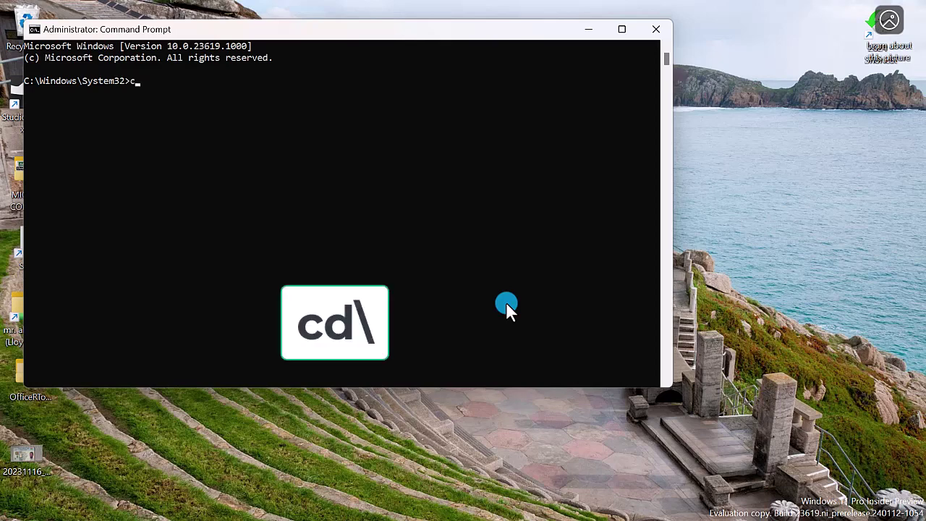
{"action": "type", "text": "d\\"}
{"action": "key", "text": "Return"}
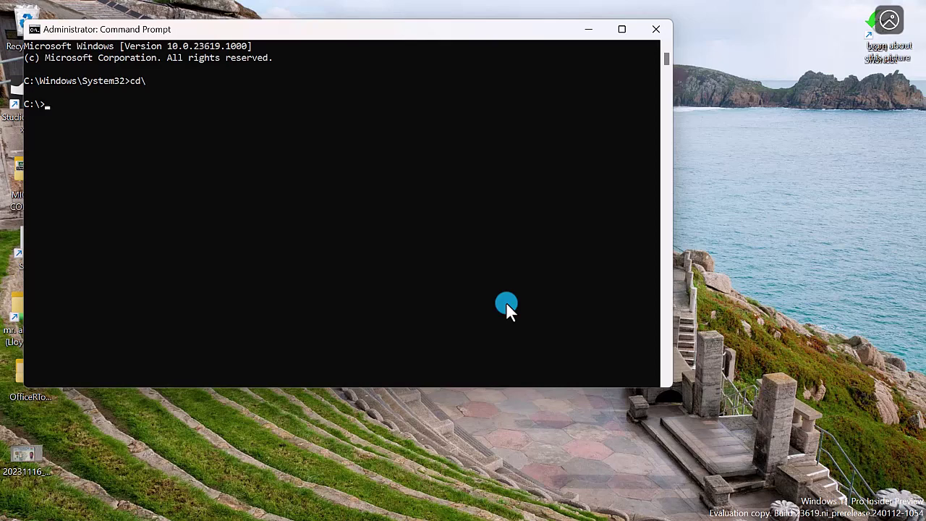
{"action": "type", "text": "cd"}
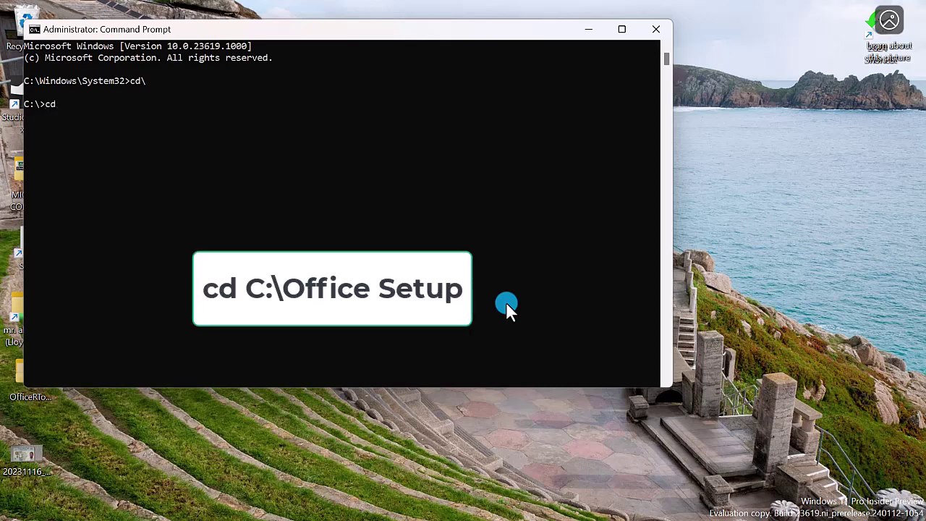
{"action": "type", "text": " C:\\"}
{"action": "type", "text": "office setup"}
{"action": "key", "text": "Return"}
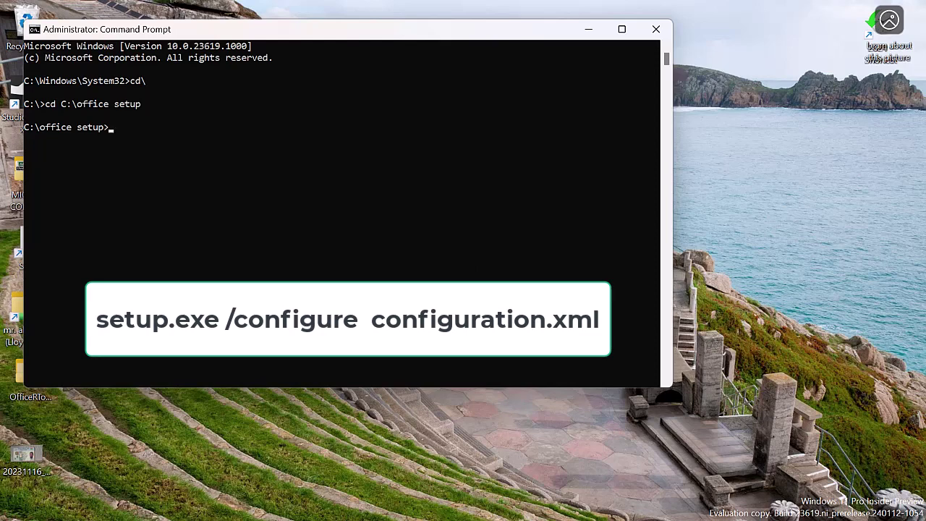
{"action": "type", "text": "setup.exe /configure "}
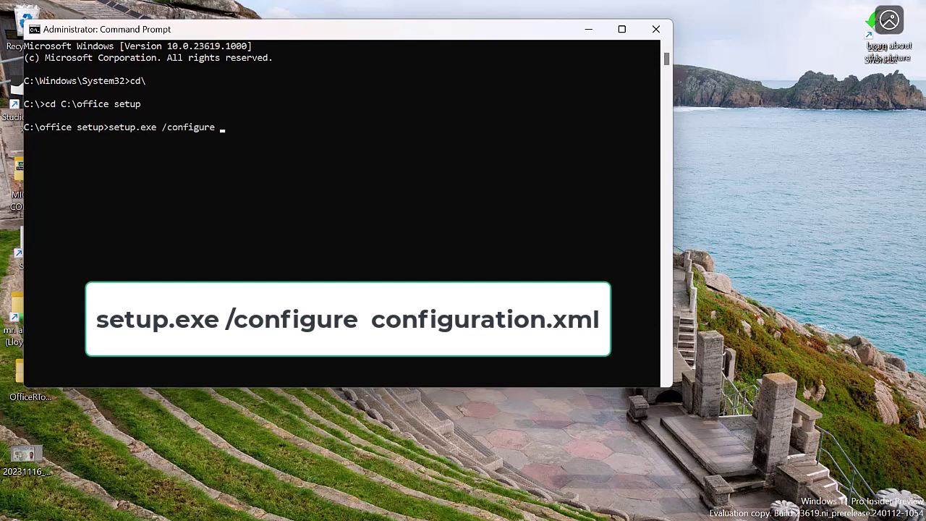
{"action": "type", "text": "Configuration.xml"}
{"action": "key", "text": "Return"}
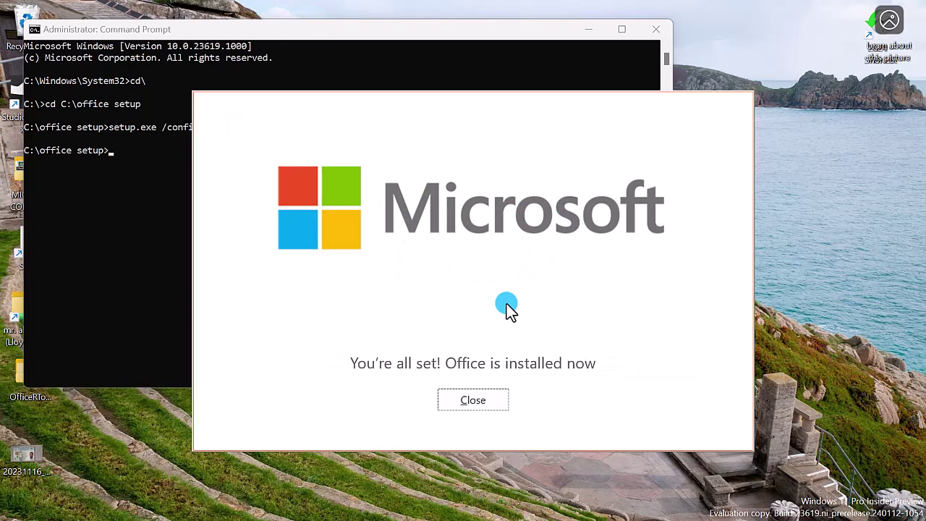
- Close the Office "You're all set" installation complete window
{"action": "left_click", "coordinate": [483, 401]}
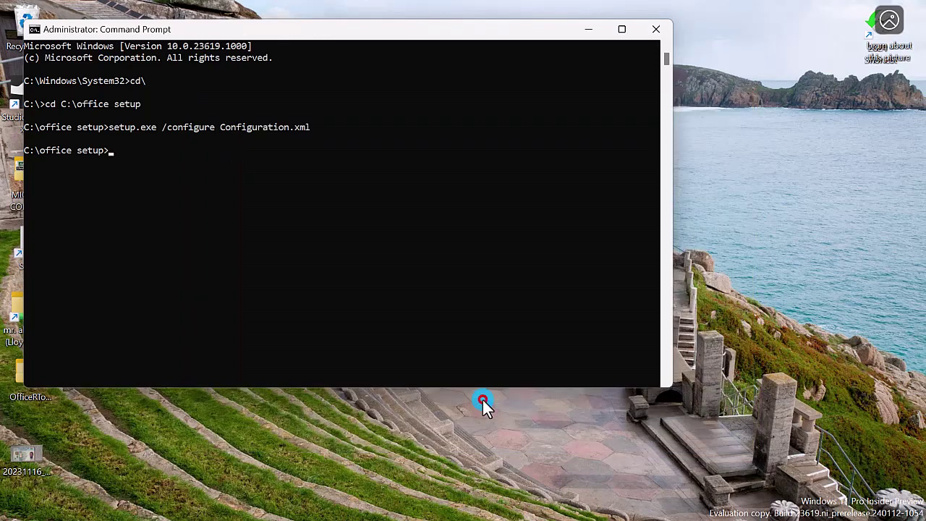
- Close Command Prompt and launch Word from a Windows Search for 'word'
{"action": "left_click", "coordinate": [655, 32]}
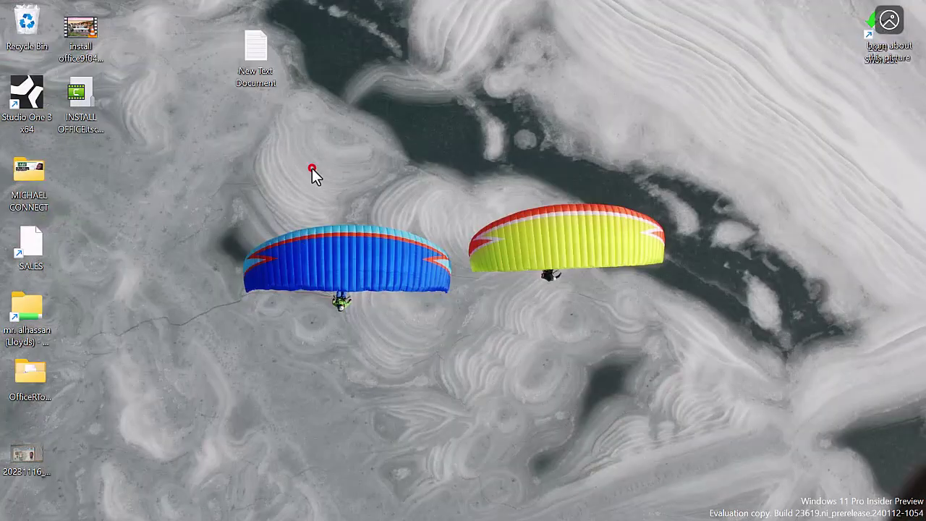
{"action": "key", "text": "super+s"}
{"action": "type", "text": "wor"}
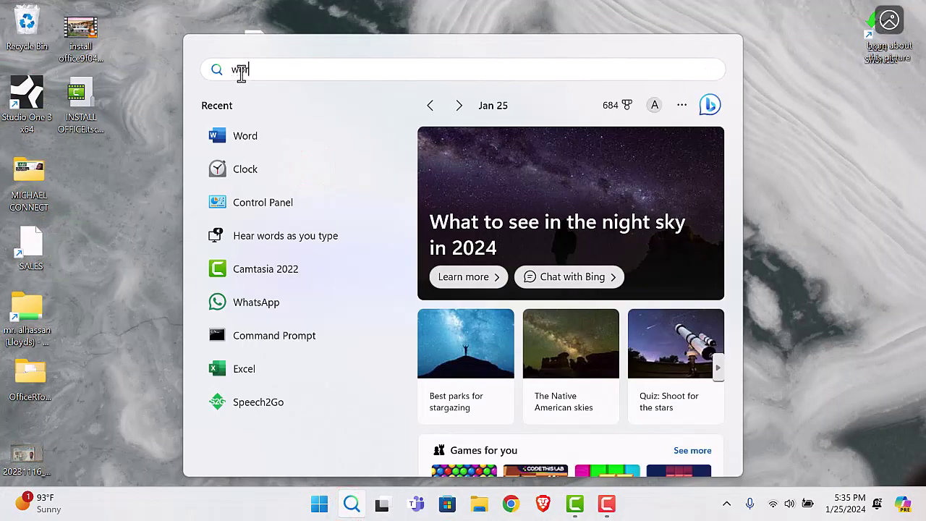
{"action": "type", "text": "d"}
{"action": "left_click", "coordinate": [255, 181]}
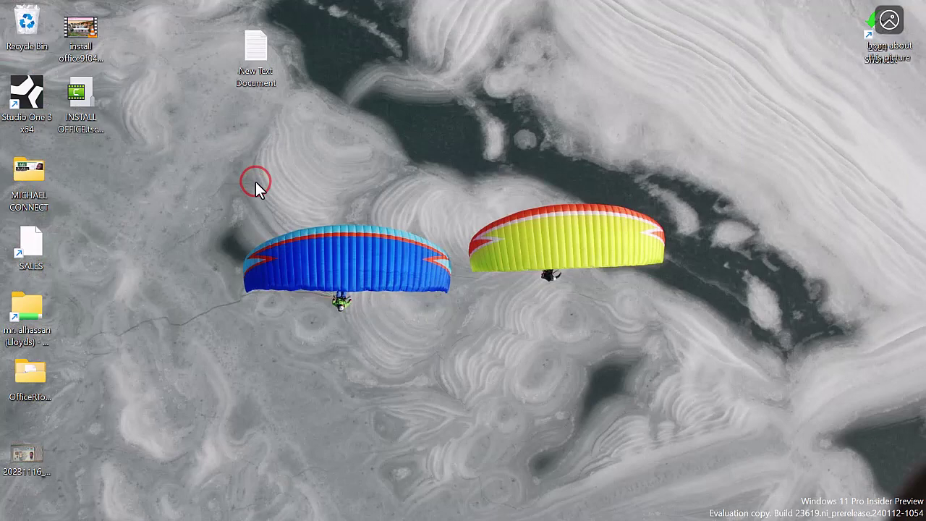